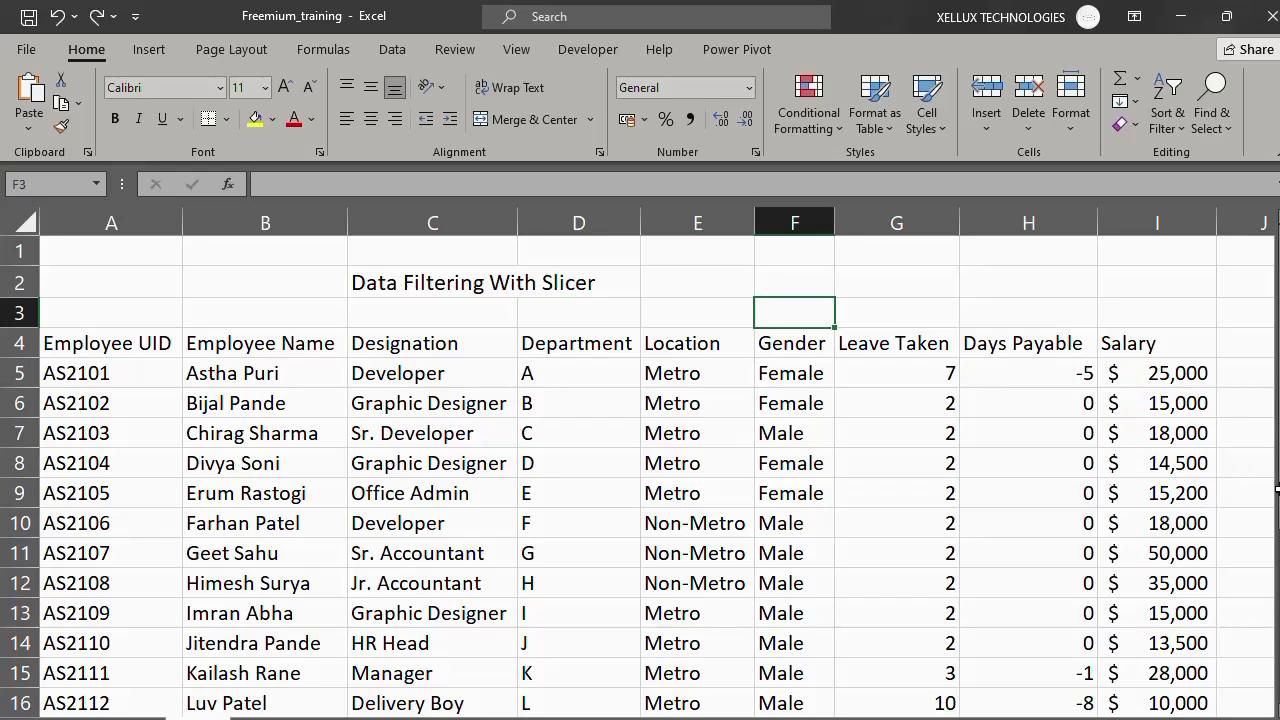
Step: Convert the employee data range A4:I24 into a table with headers
drag(1277, 489, 1277, 489)
click(427, 465)
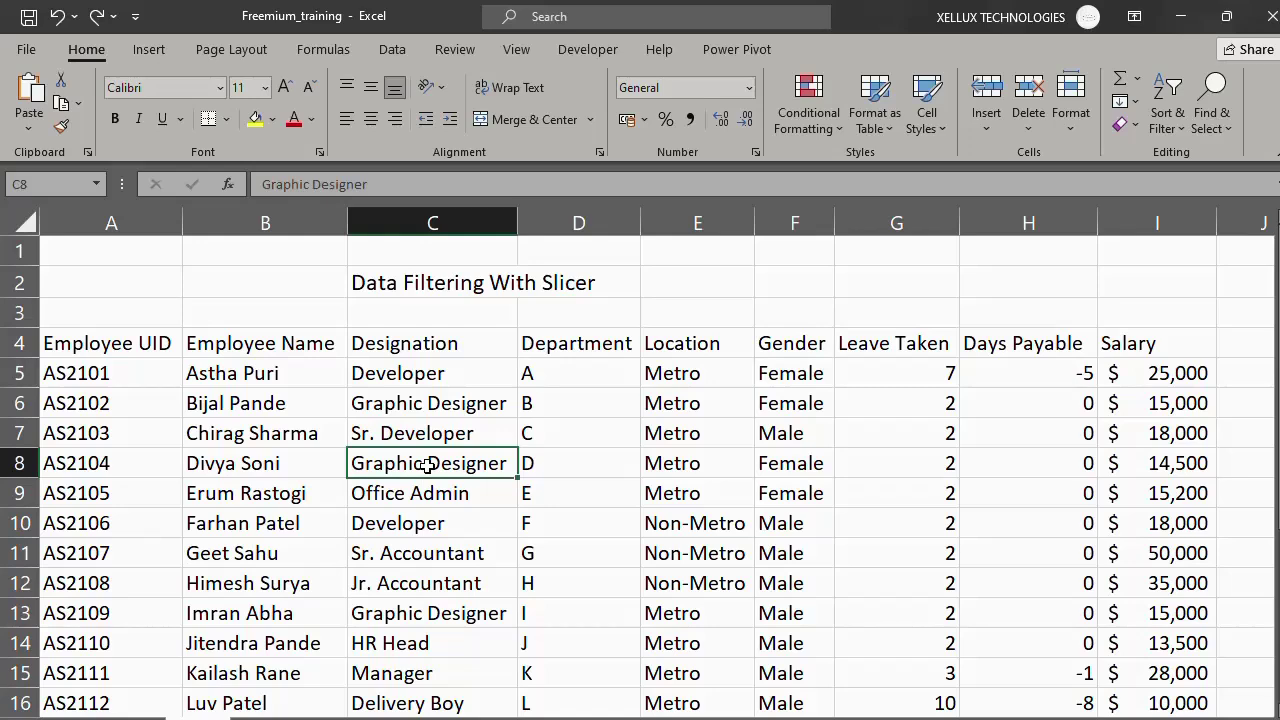
key(ctrl+a)
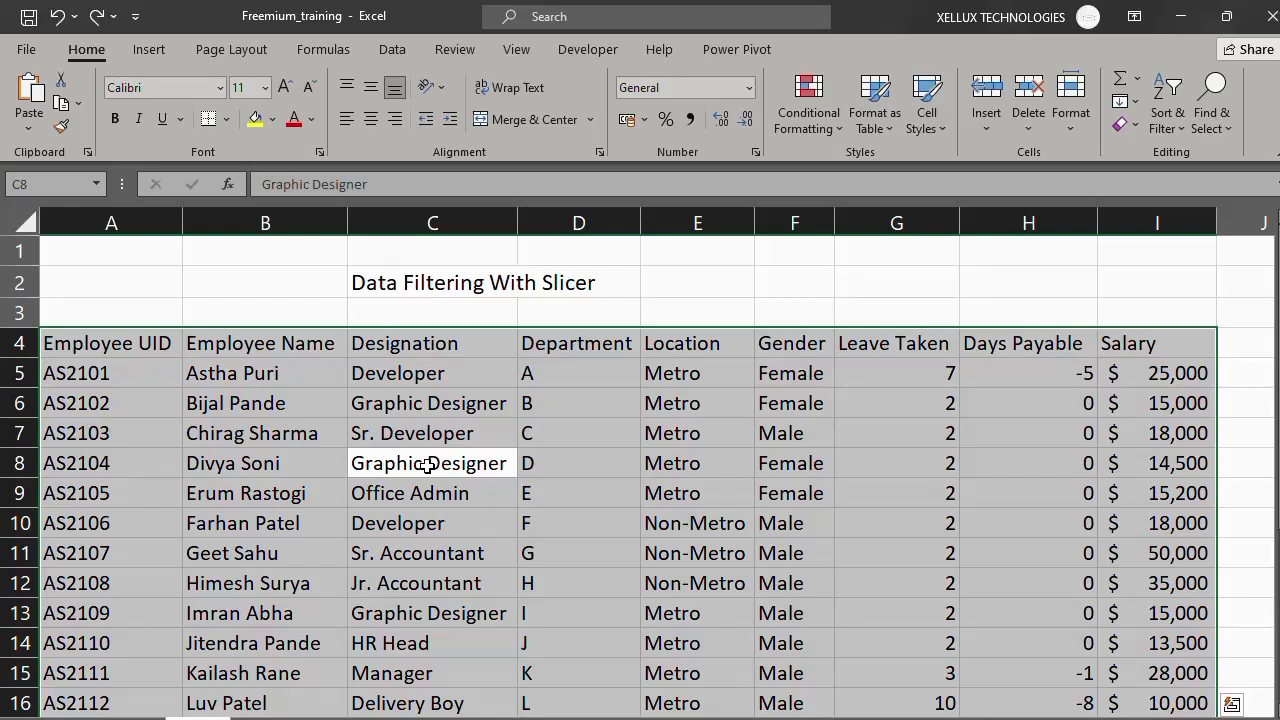
key(ctrl+t)
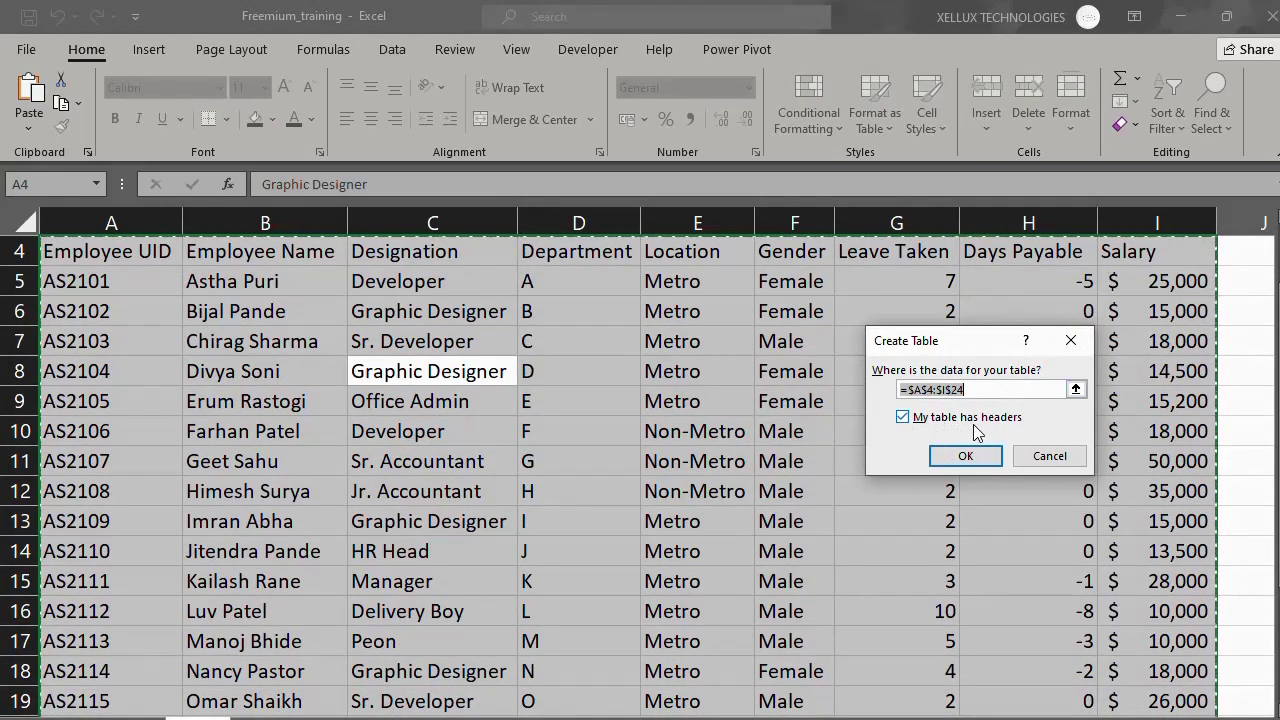
click(982, 460)
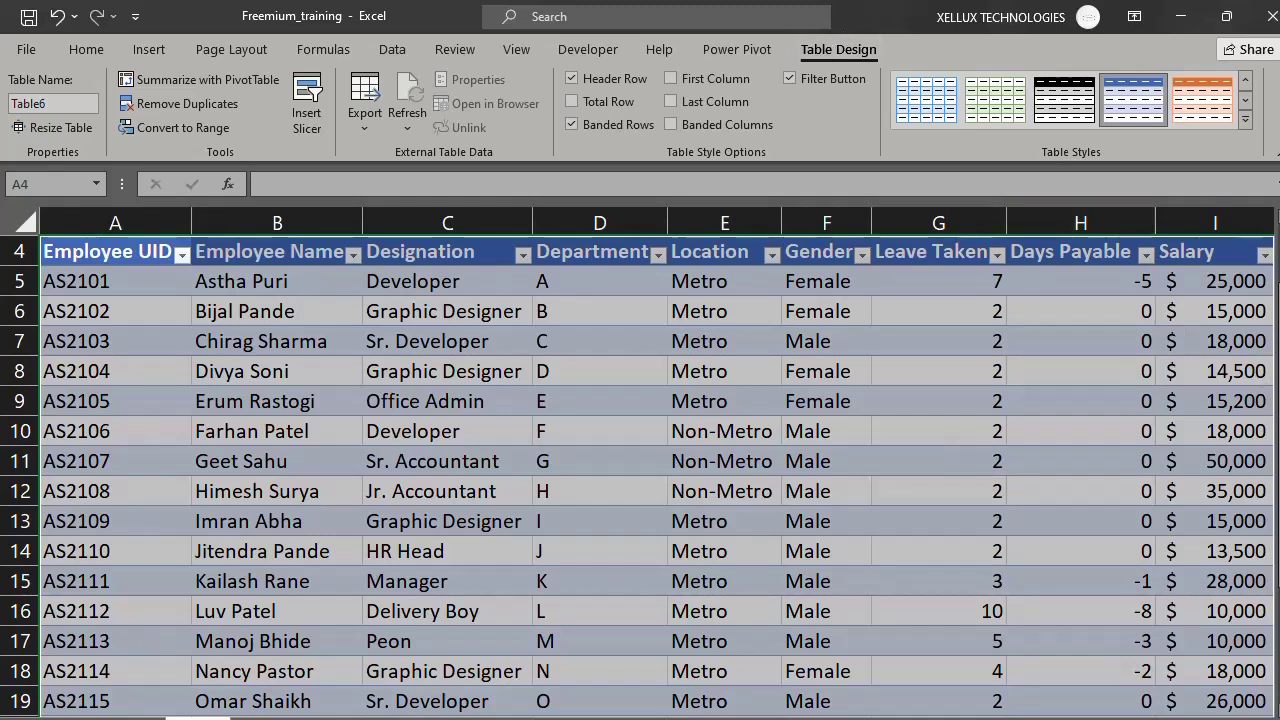
scroll(1200, 420, up, 1)
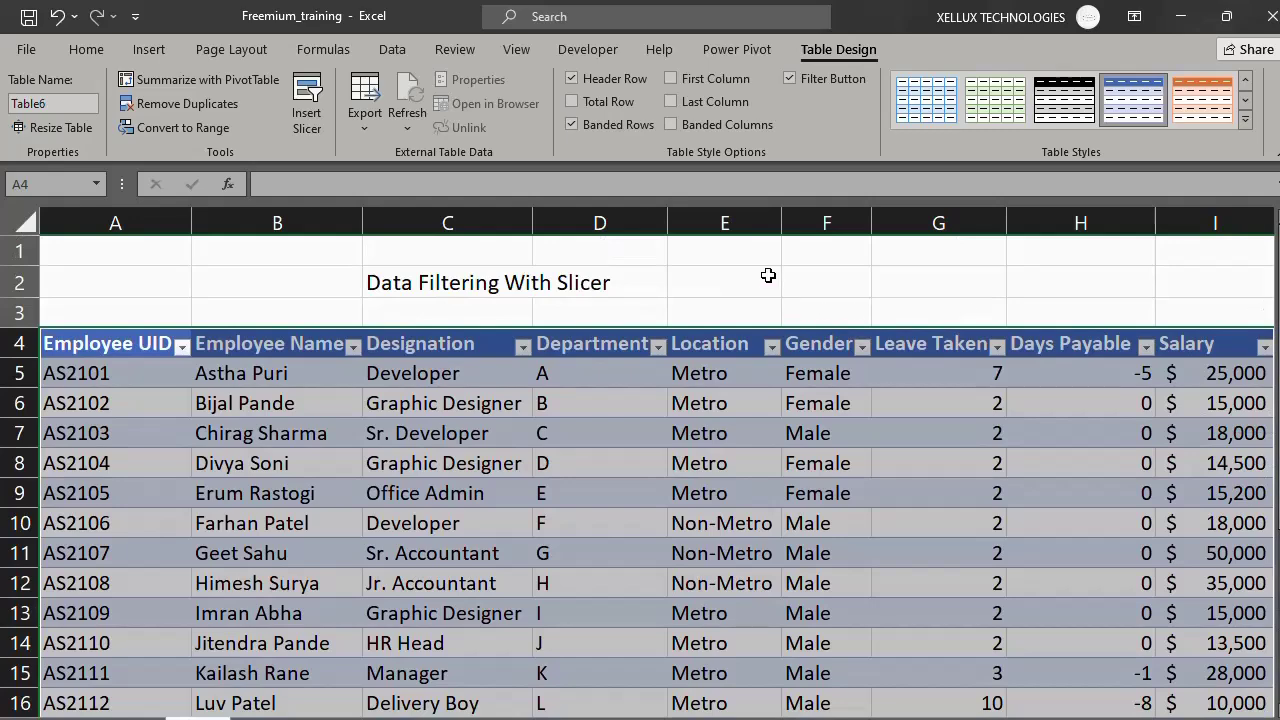
click(717, 279)
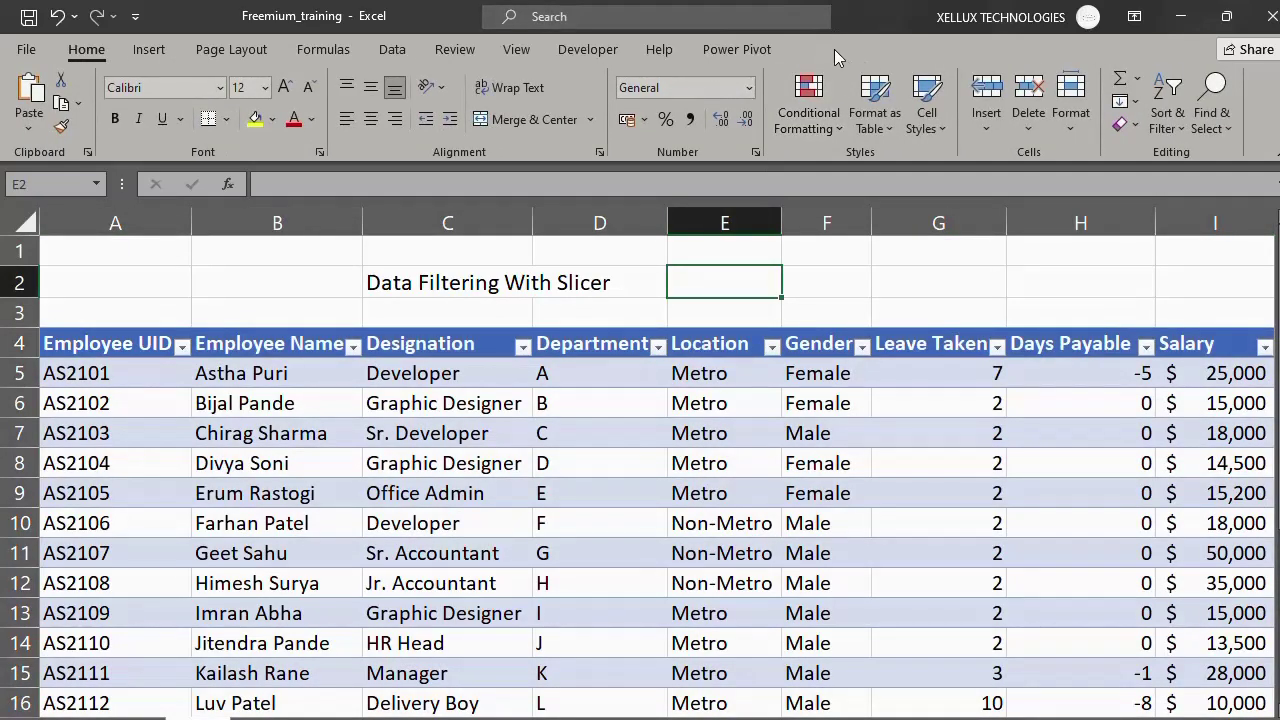
Step: Apply the light grey banded style from the Medium table styles to the employee table
click(452, 437)
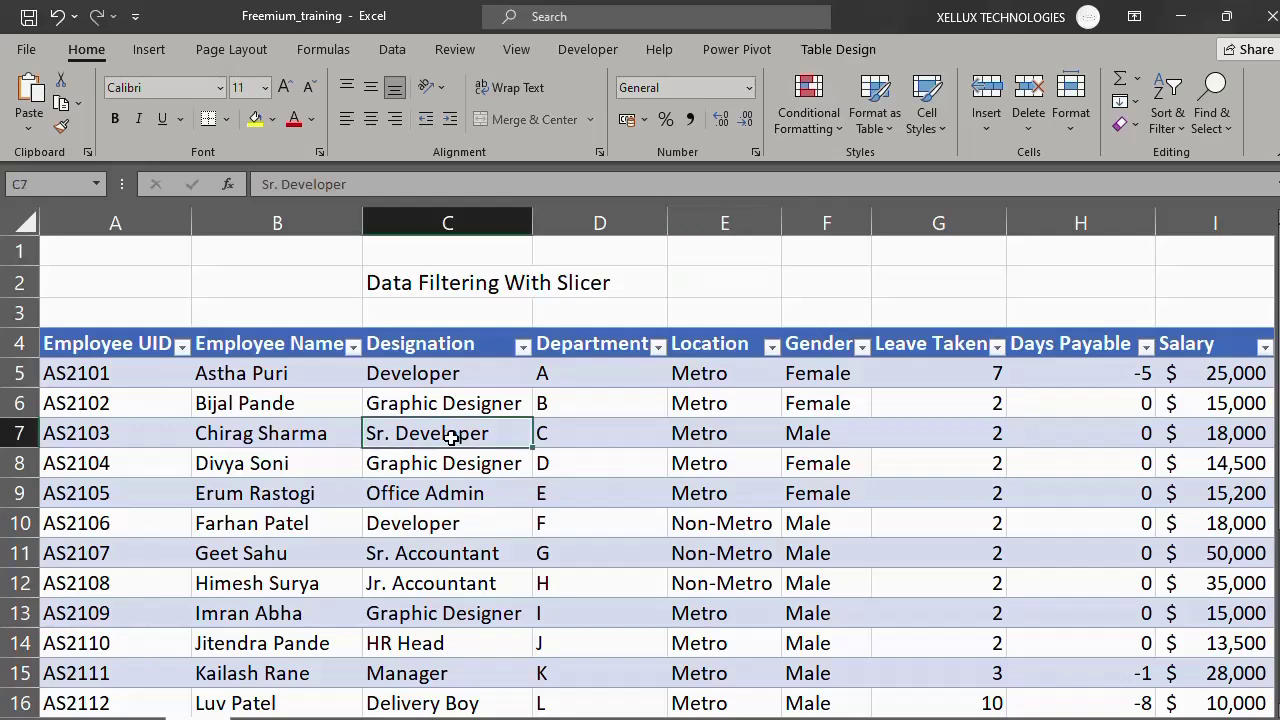
click(836, 50)
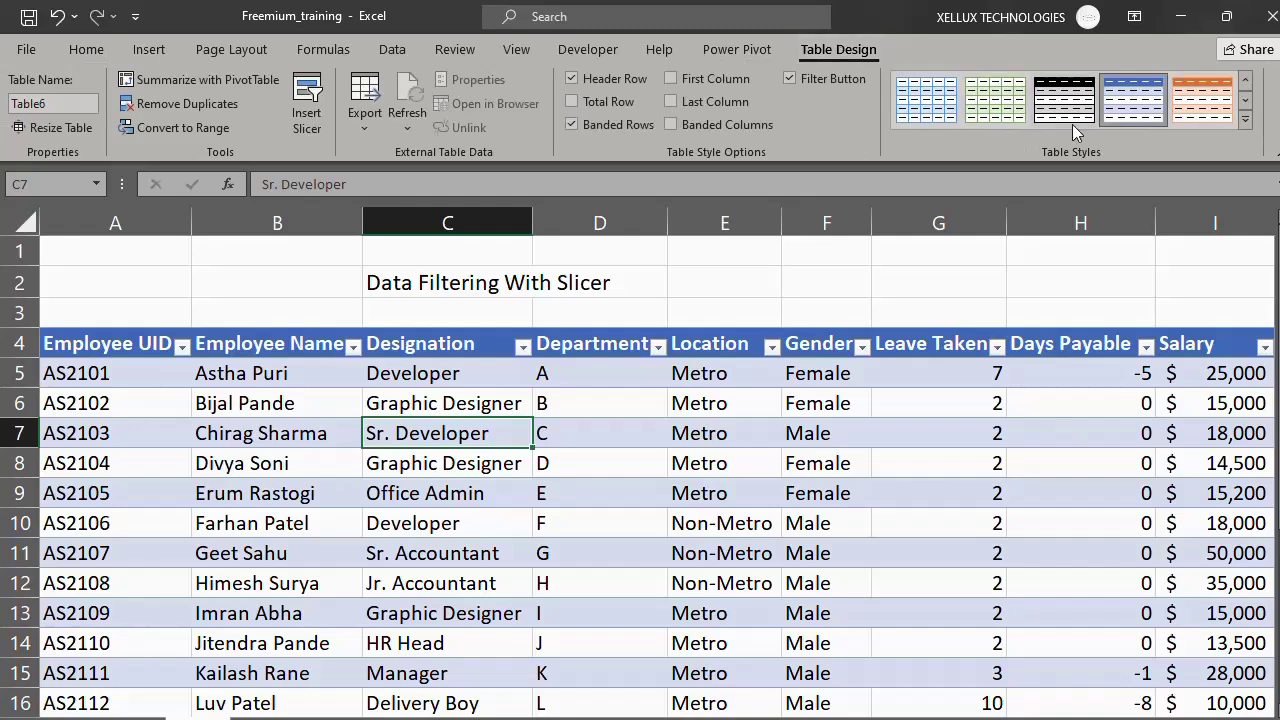
click(1246, 121)
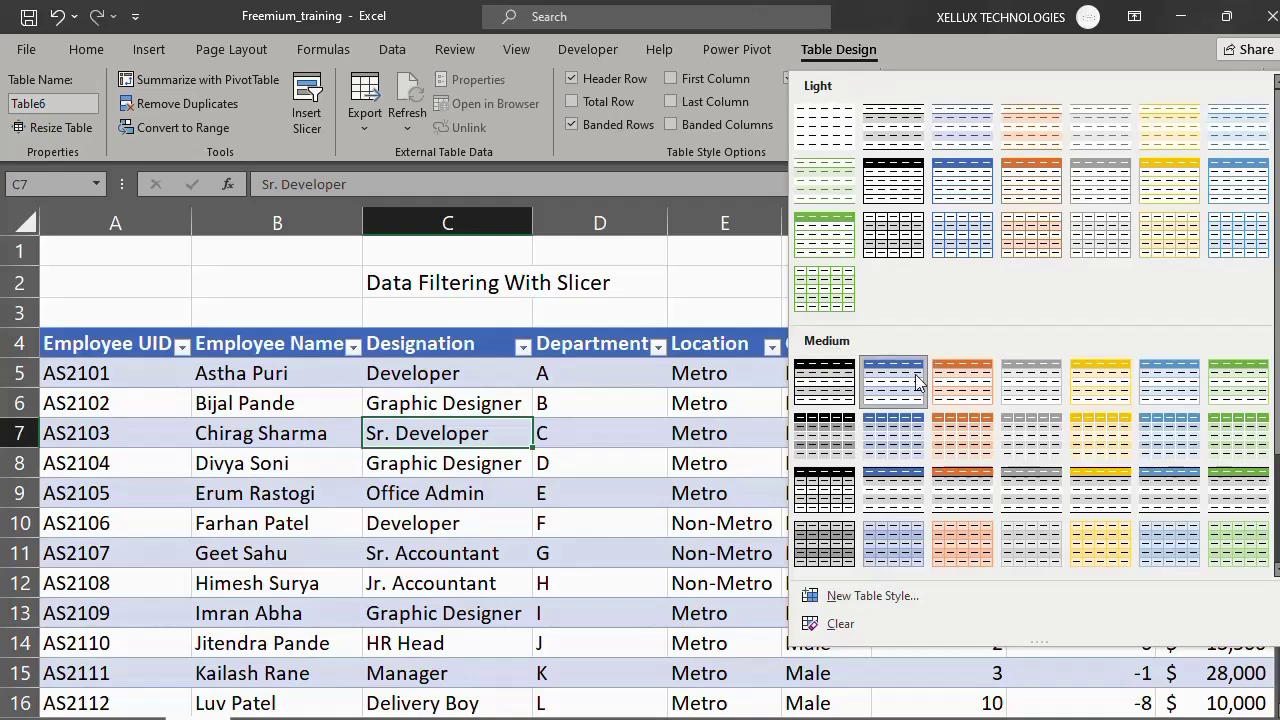
click(1034, 541)
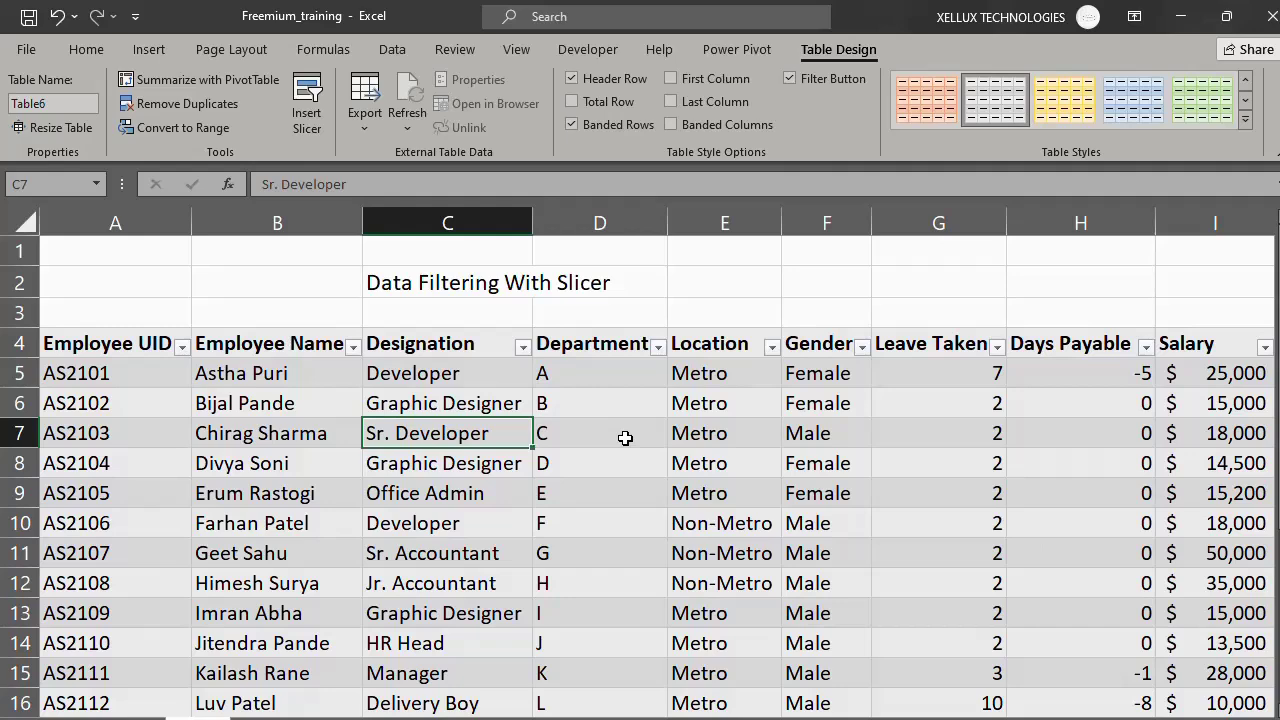
Step: Format the title "Data Filtering With Slicer" in C2:D2 with the Accent3 cell style and bold text
click(622, 281)
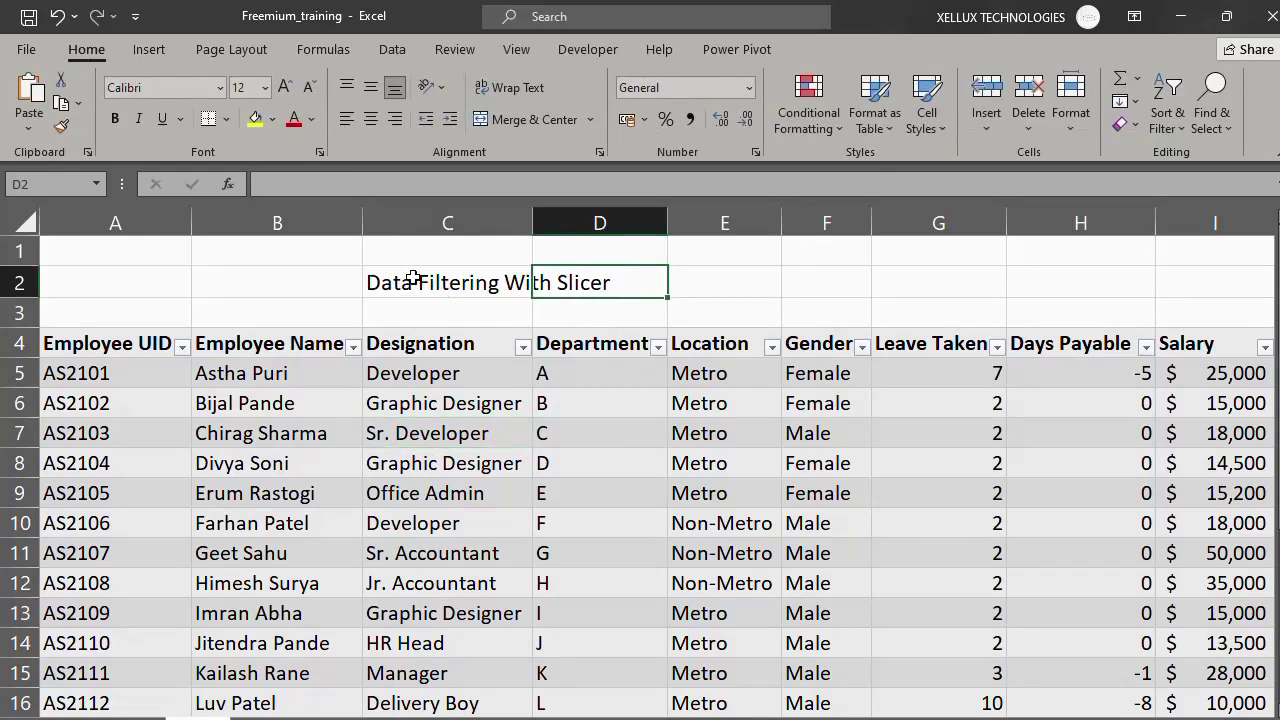
click(415, 282)
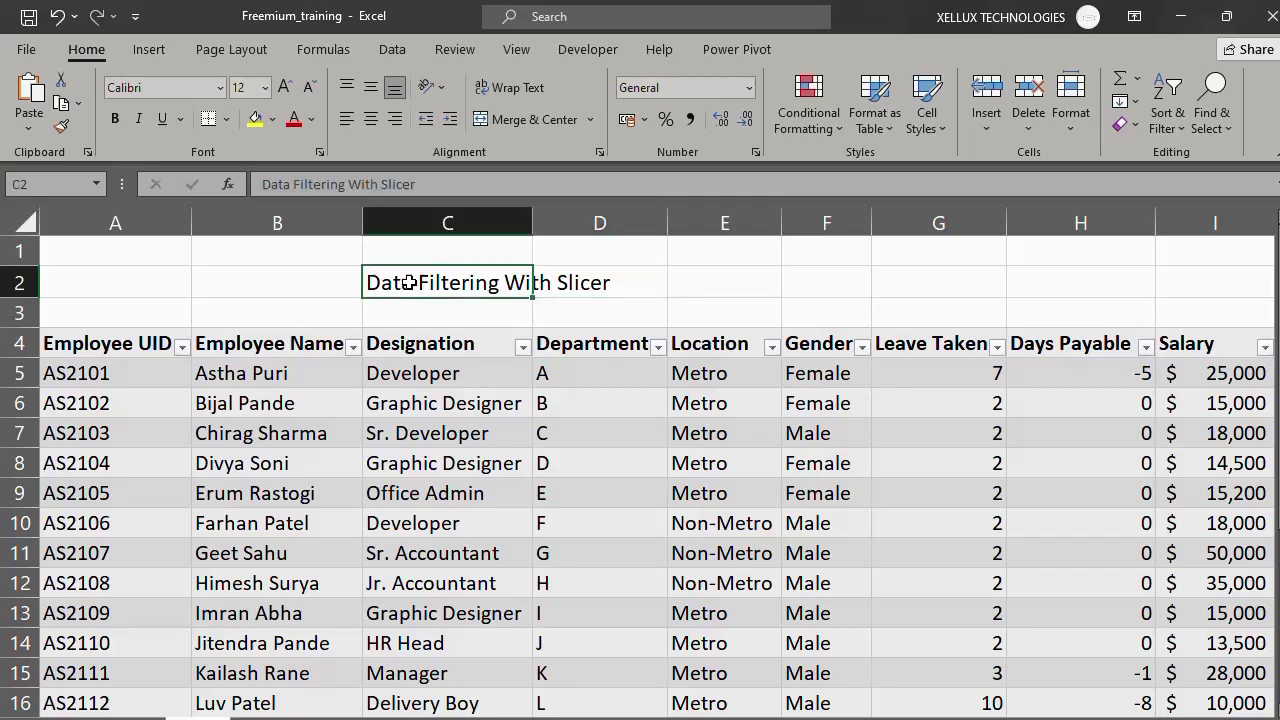
click(560, 283)
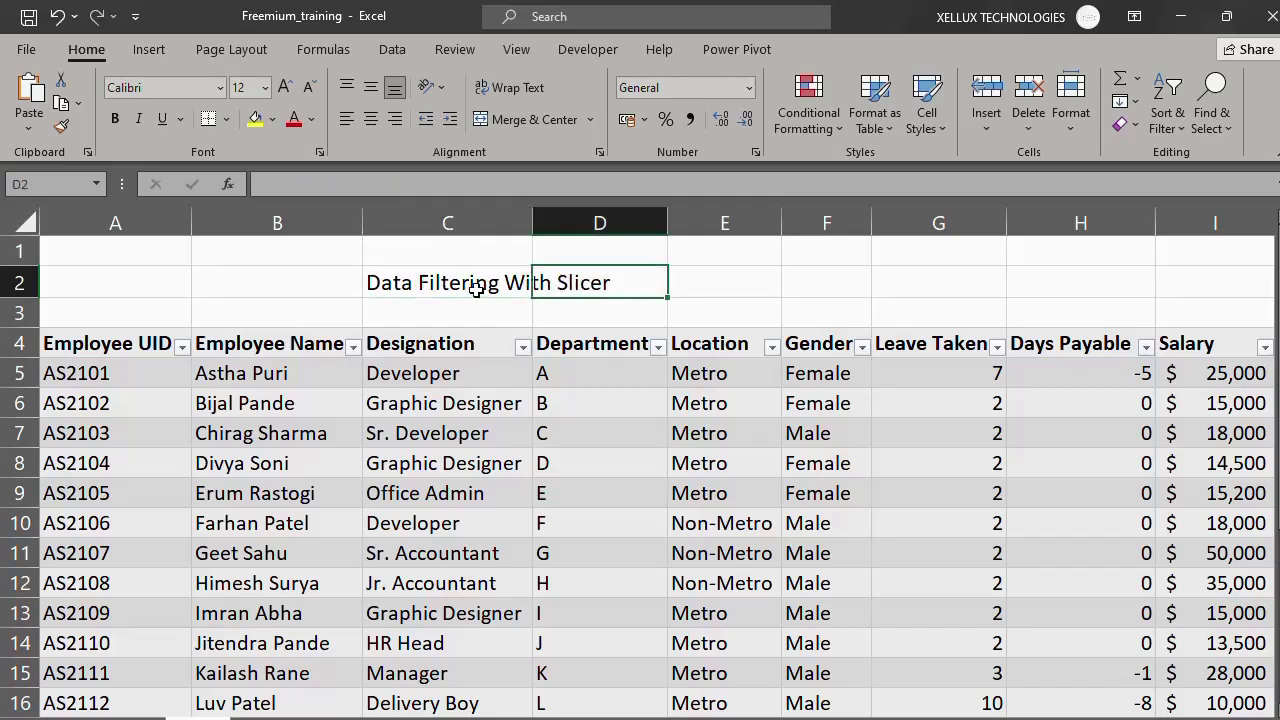
drag(442, 281, 571, 281)
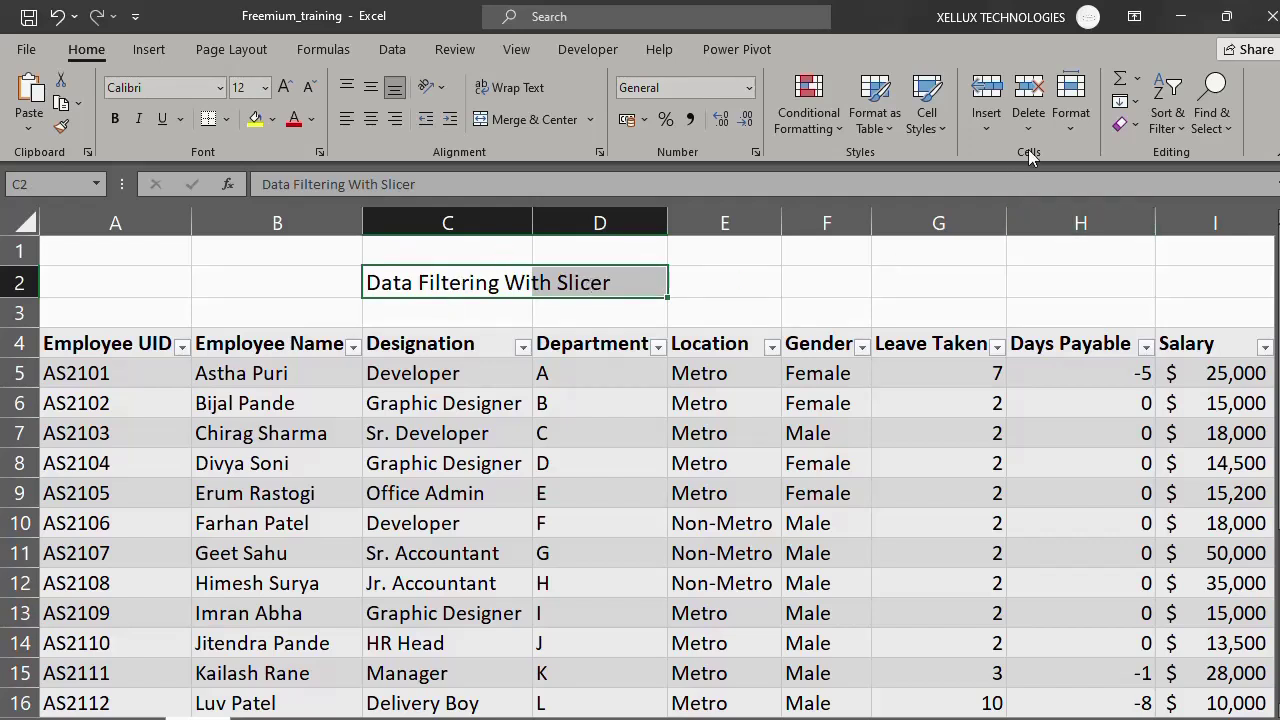
click(929, 130)
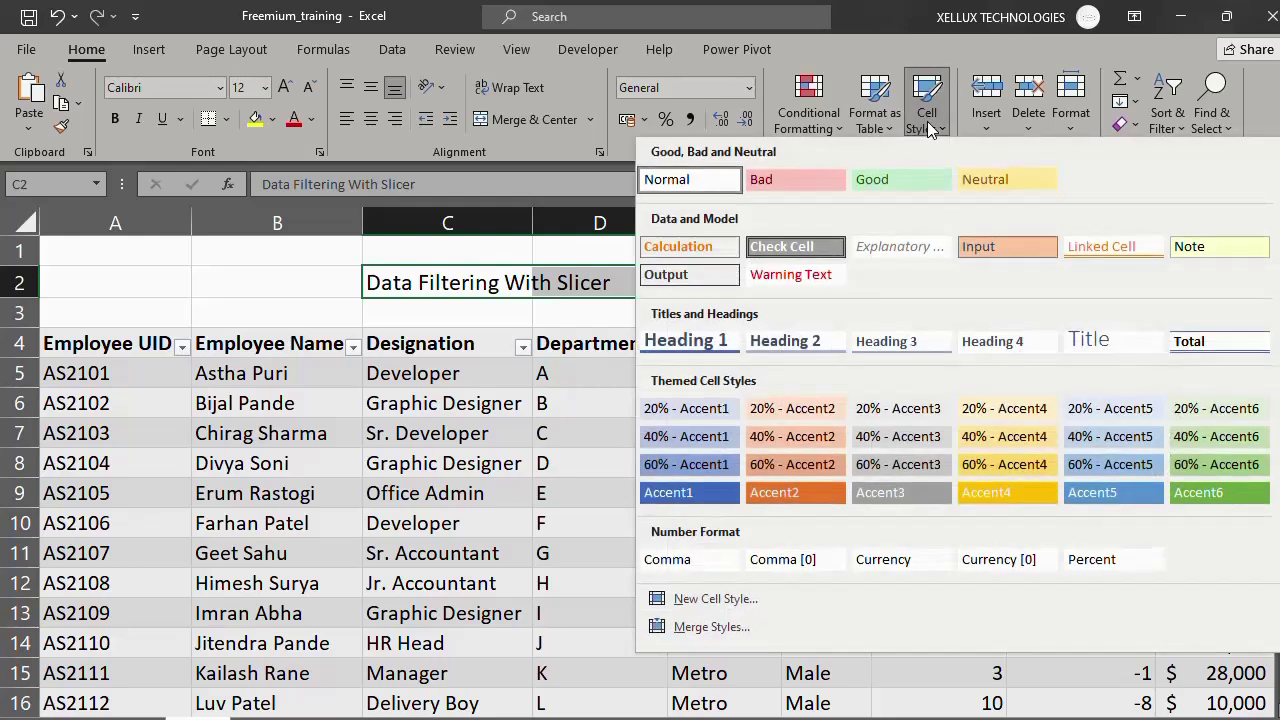
click(897, 503)
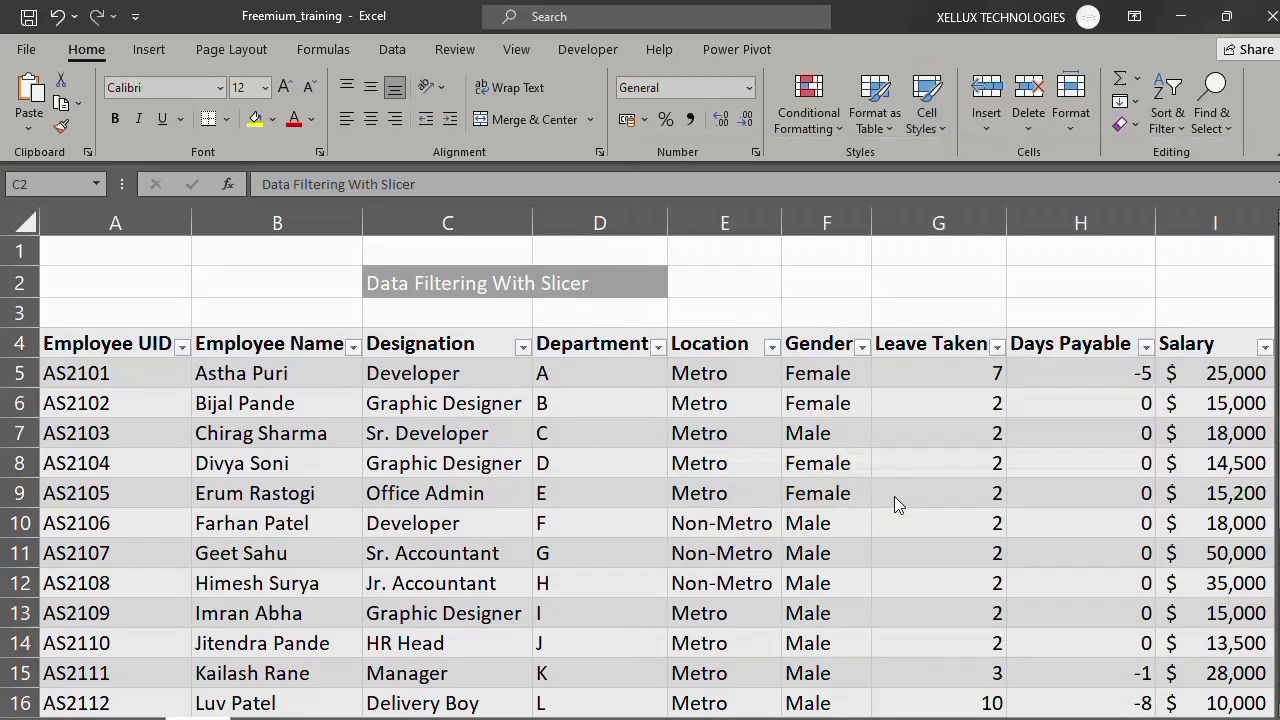
click(118, 123)
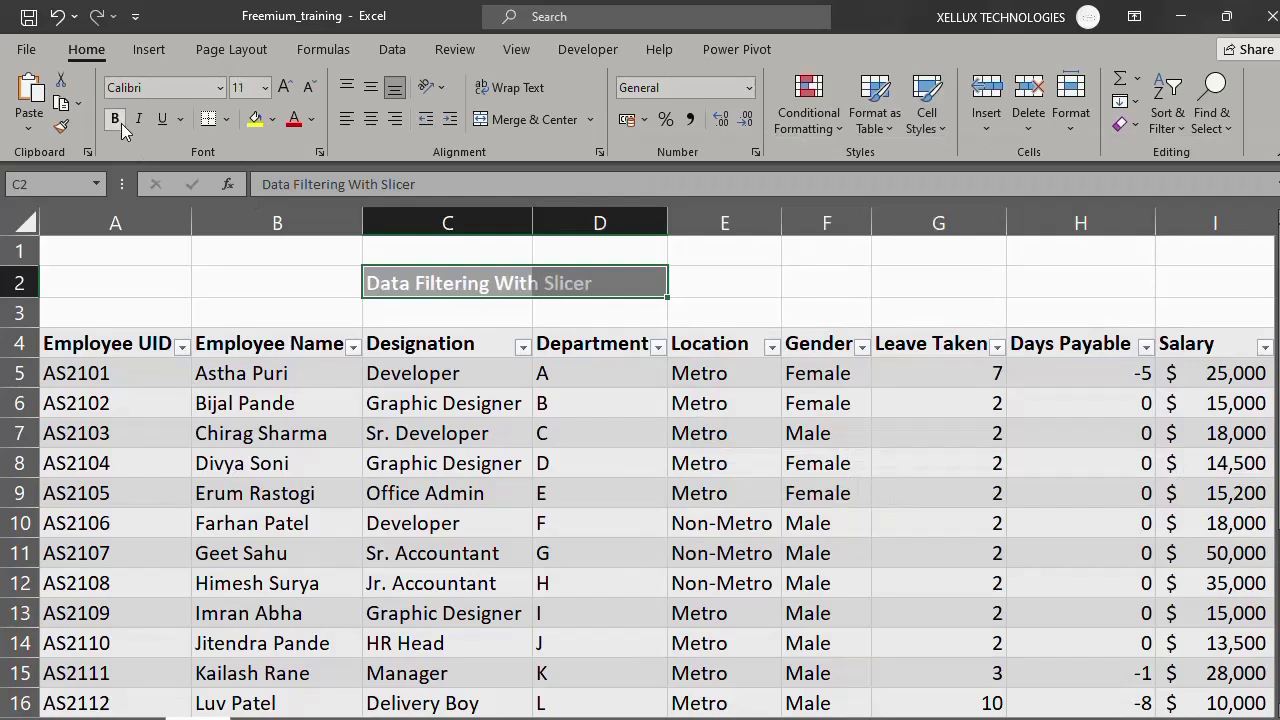
click(726, 290)
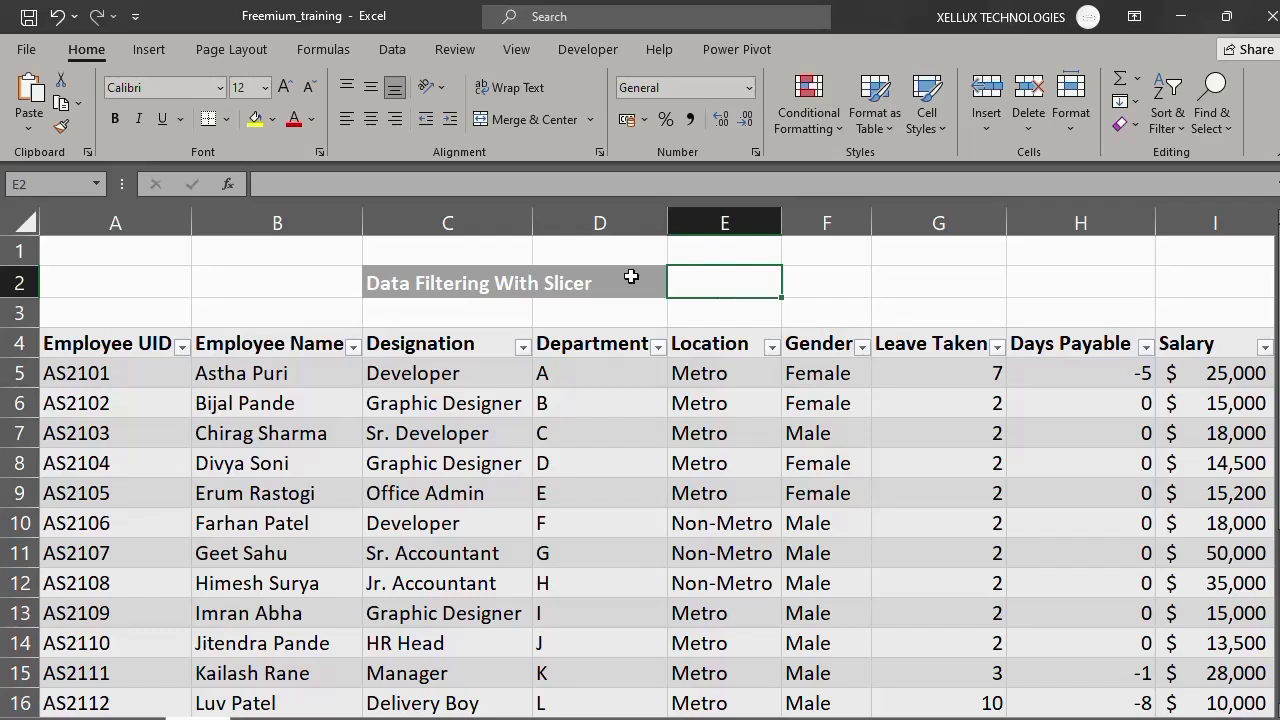
Step: Insert a slicer for the Designation field of the employee table
click(457, 498)
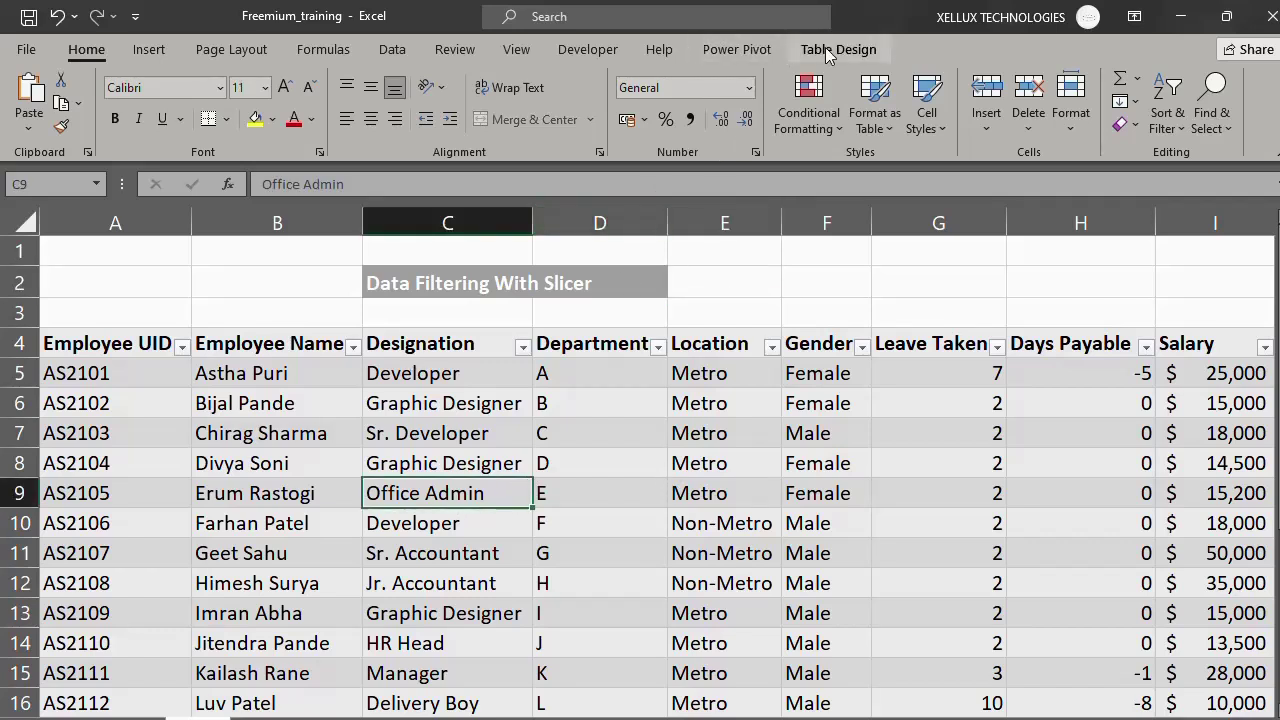
click(867, 284)
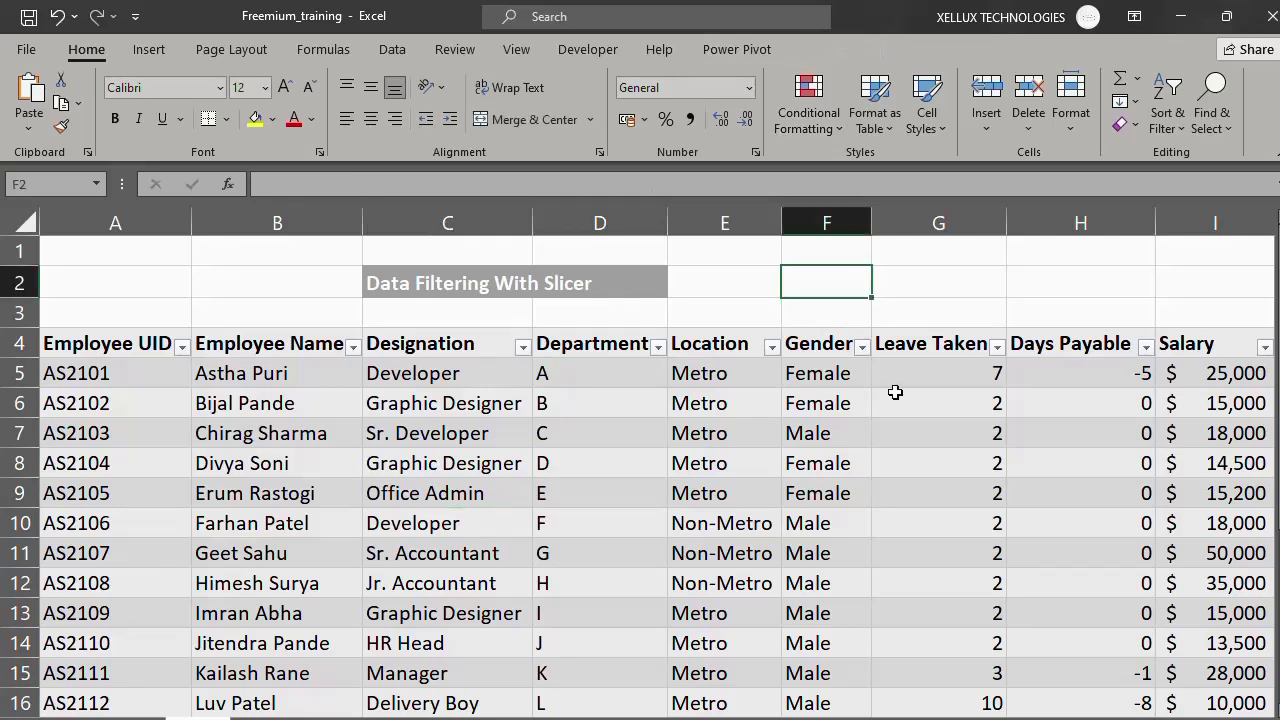
click(824, 496)
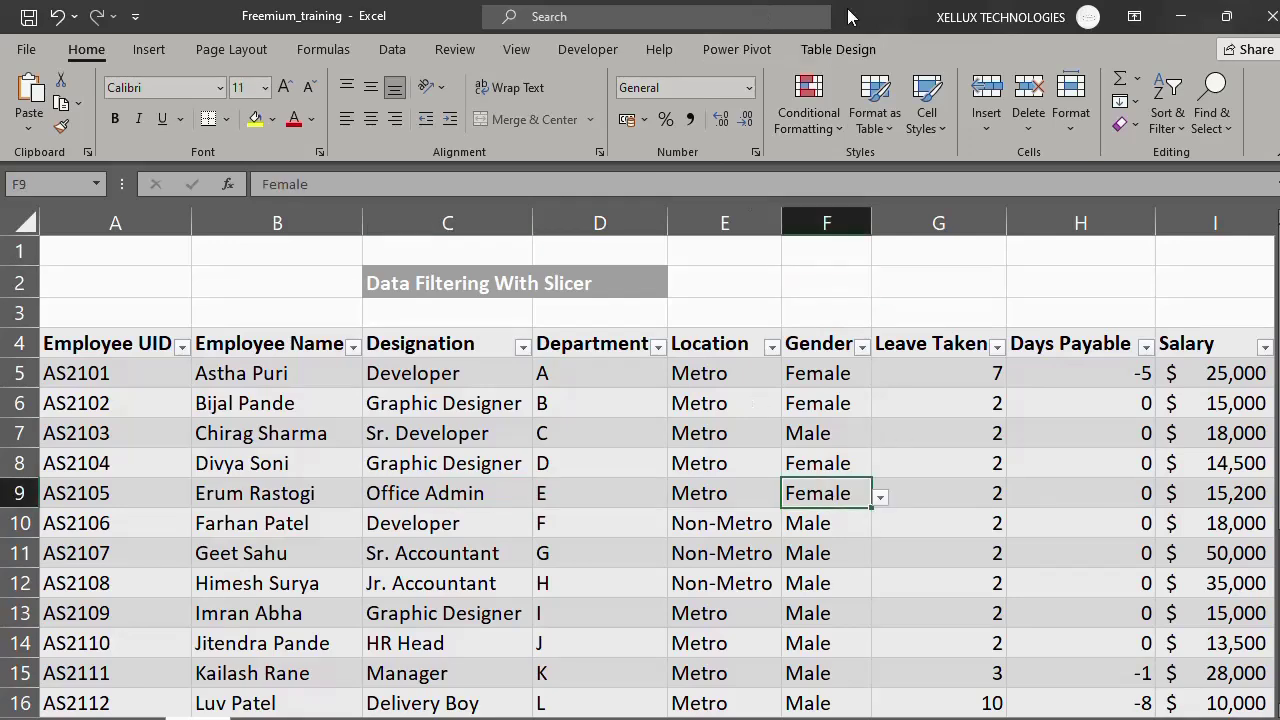
click(839, 50)
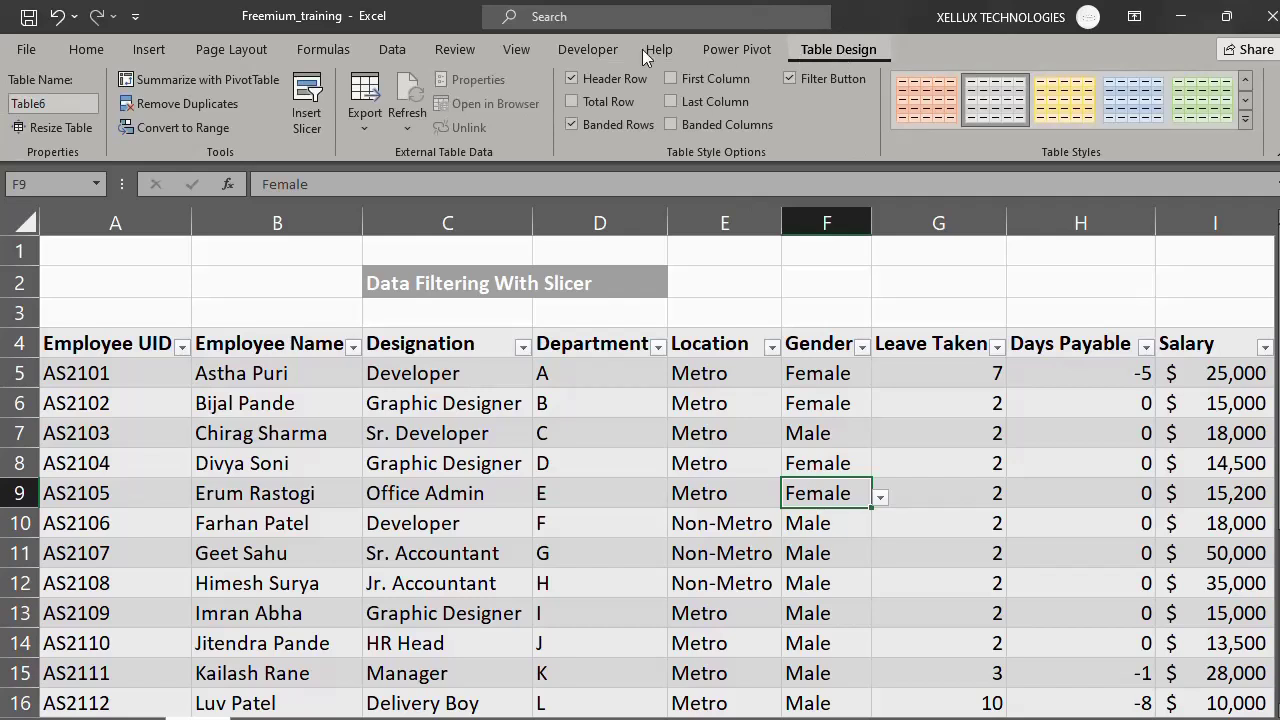
click(311, 125)
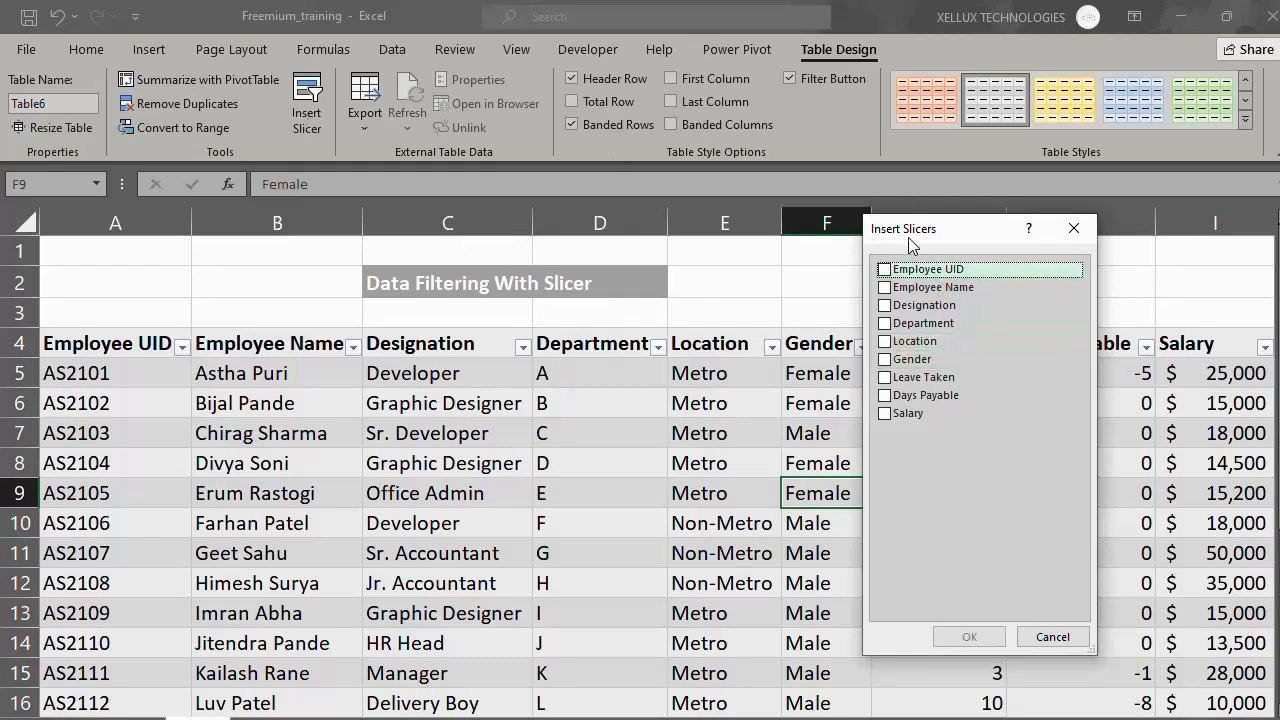
click(884, 306)
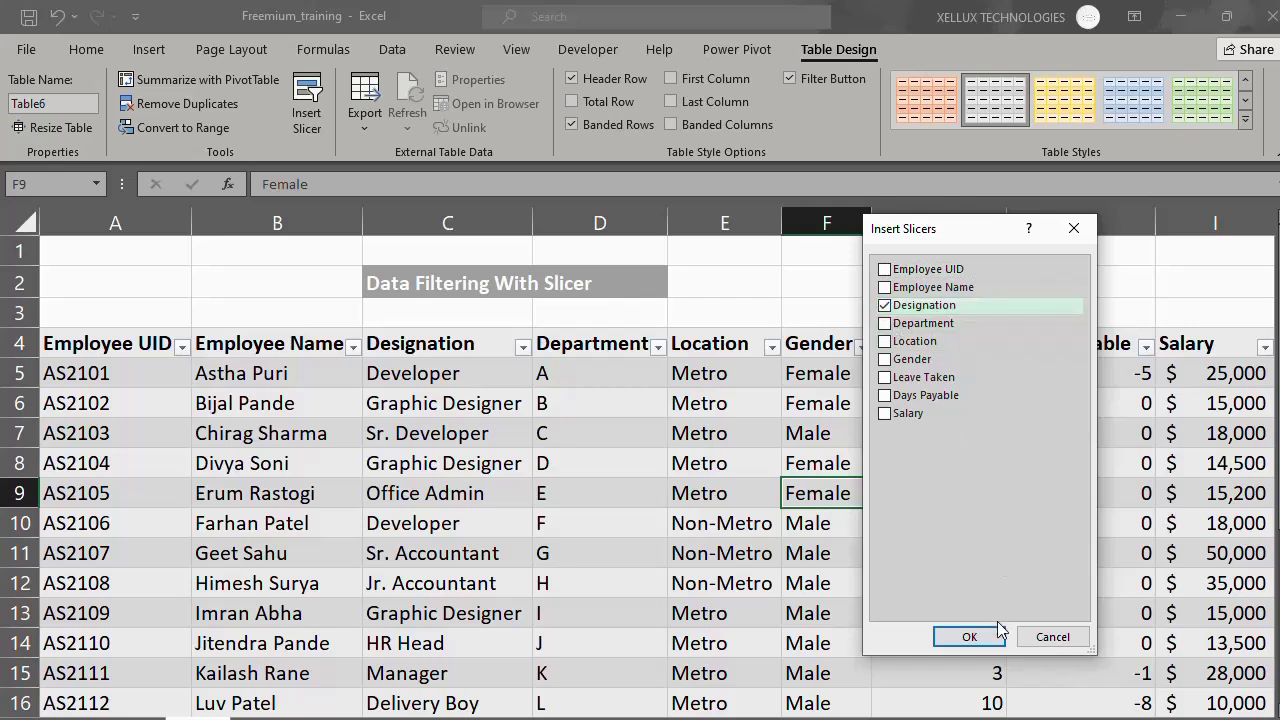
click(969, 637)
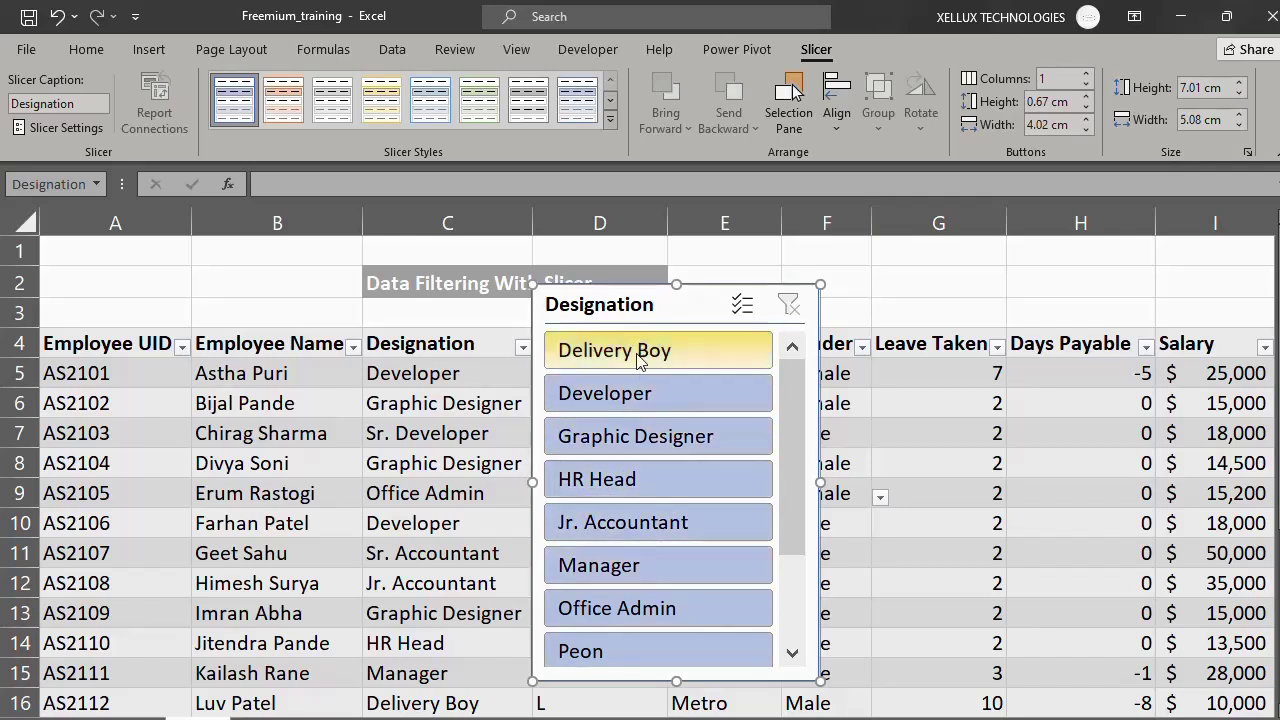
Step: Arrange the Designation slicer's buttons in 3 columns
click(1058, 82)
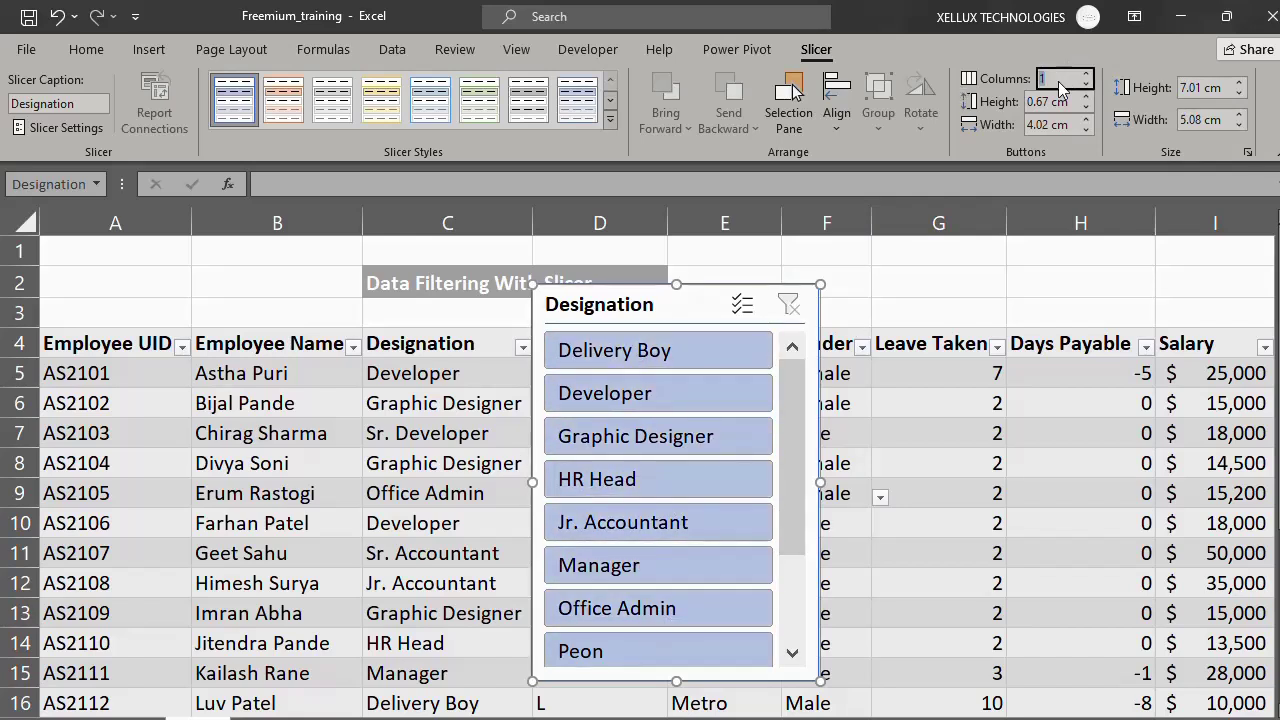
text(3)
key(Return)
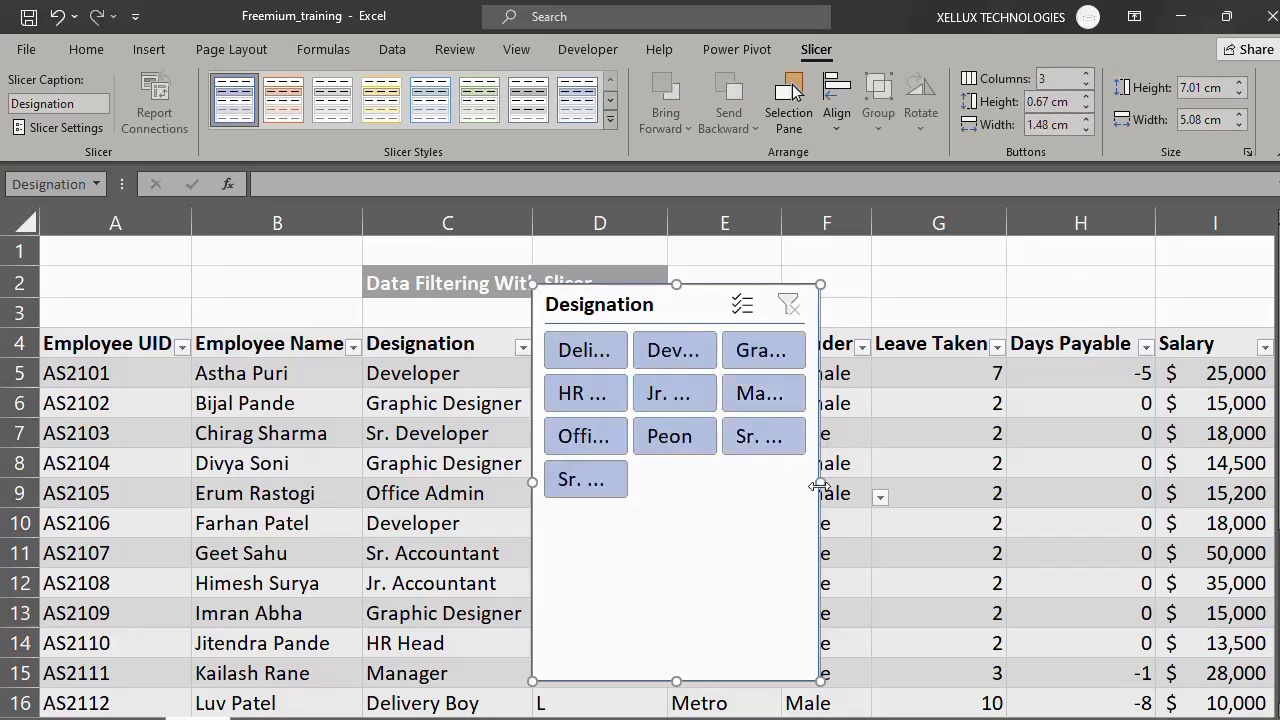
Step: Resize the Designation slicer to about 10.39 cm wide and 4.39 cm high, and give it the dark grey slicer style
drag(818, 486, 1120, 505)
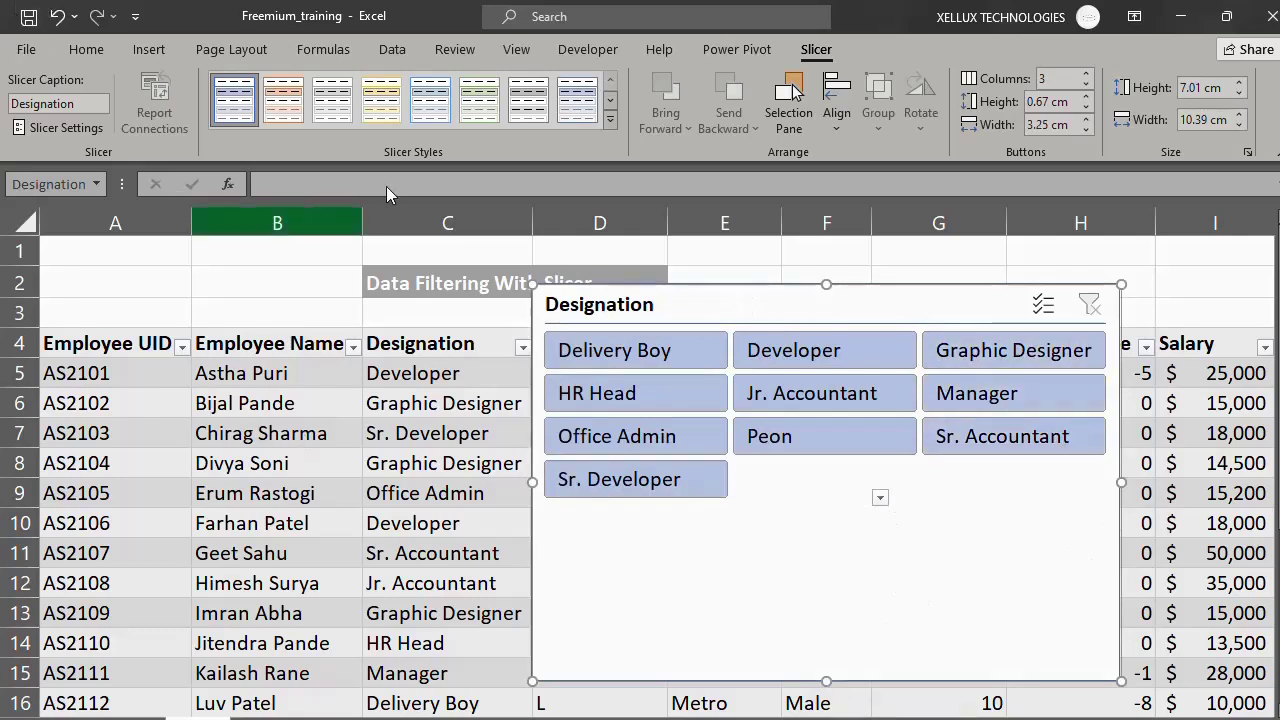
click(536, 104)
drag(826, 682, 837, 535)
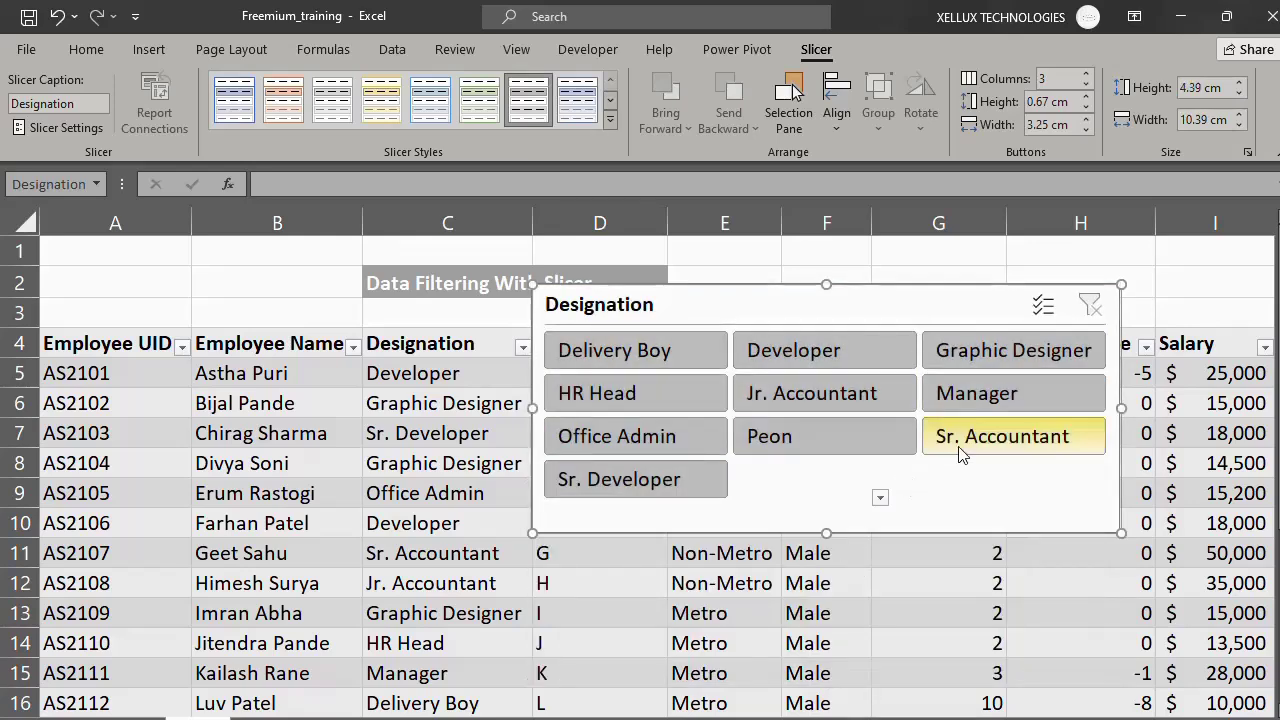
Step: Move the Designation slicer to the empty area beside the Salary column, starting around cell J4
scroll(715, 395, right, 2)
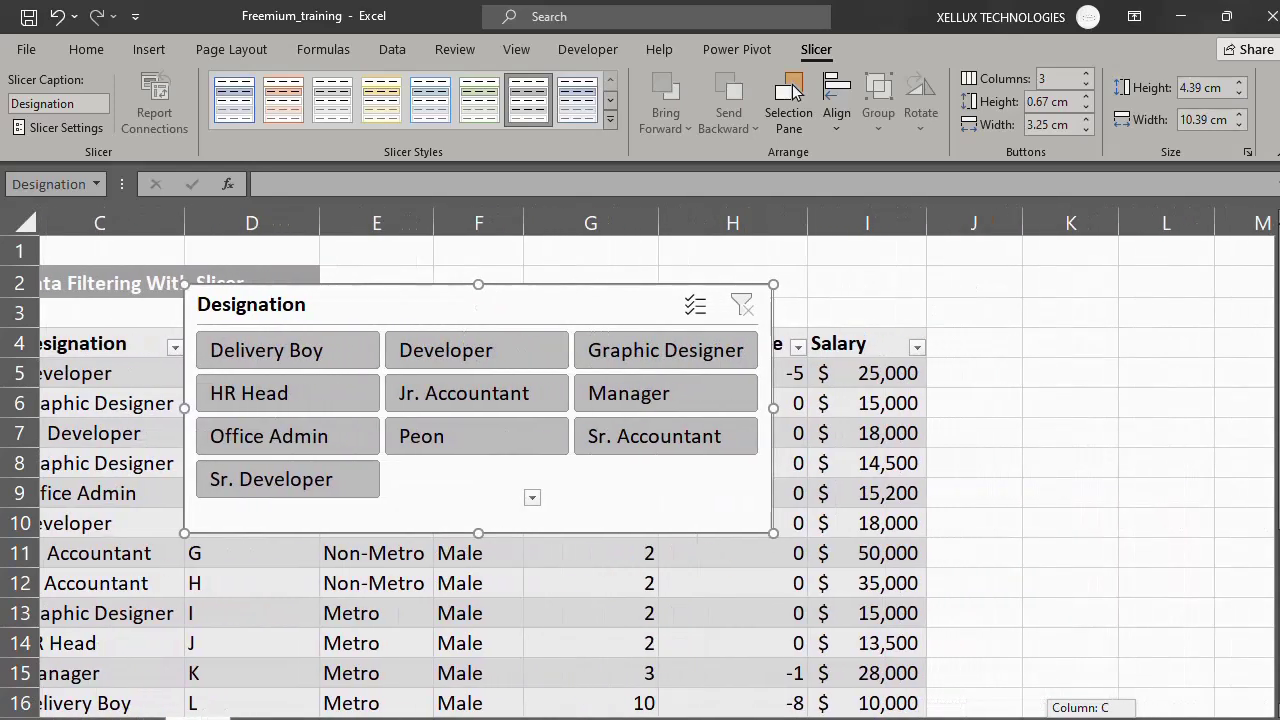
drag(633, 293, 1223, 340)
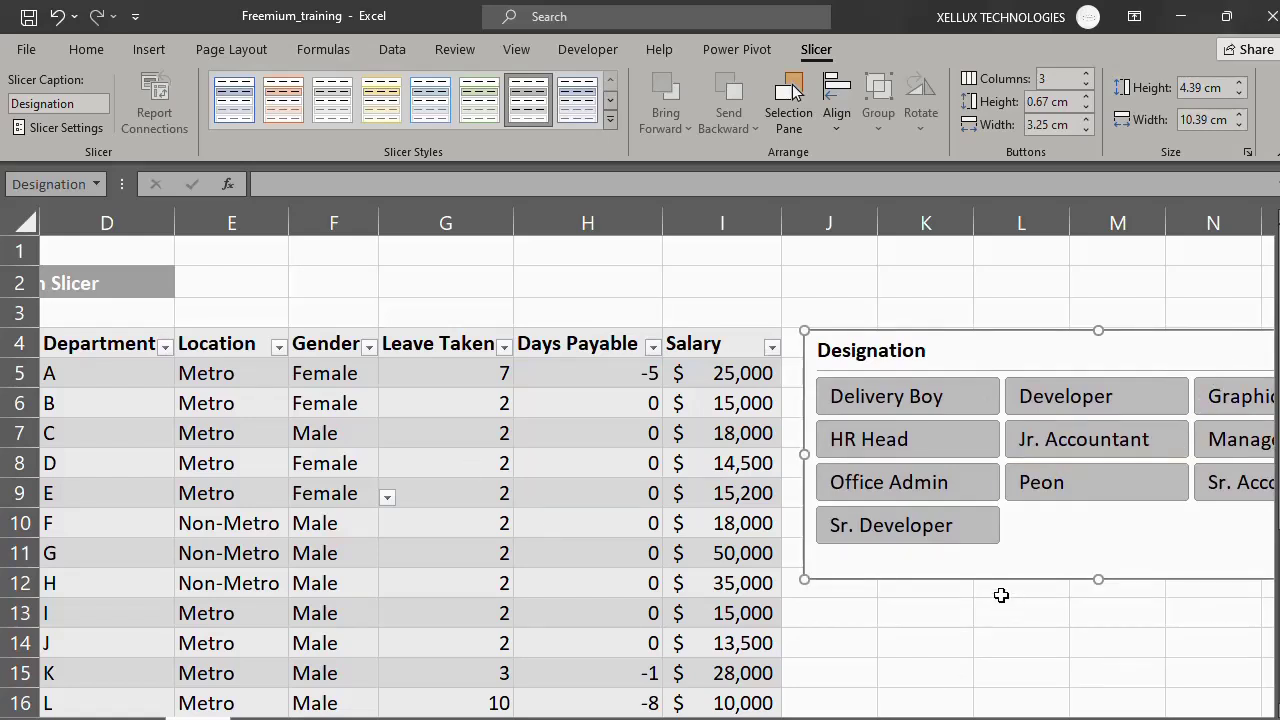
Step: Insert a slicer for the Gender field of the employee table
drag(966, 719, 948, 719)
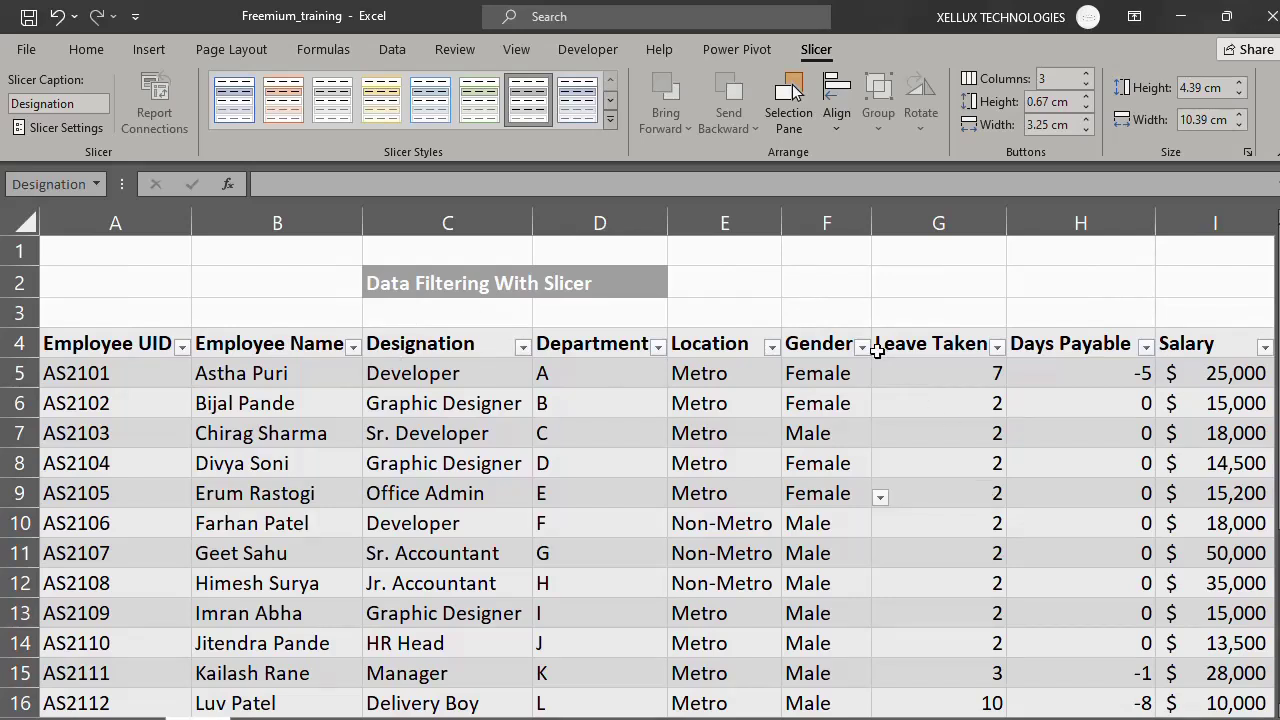
click(811, 466)
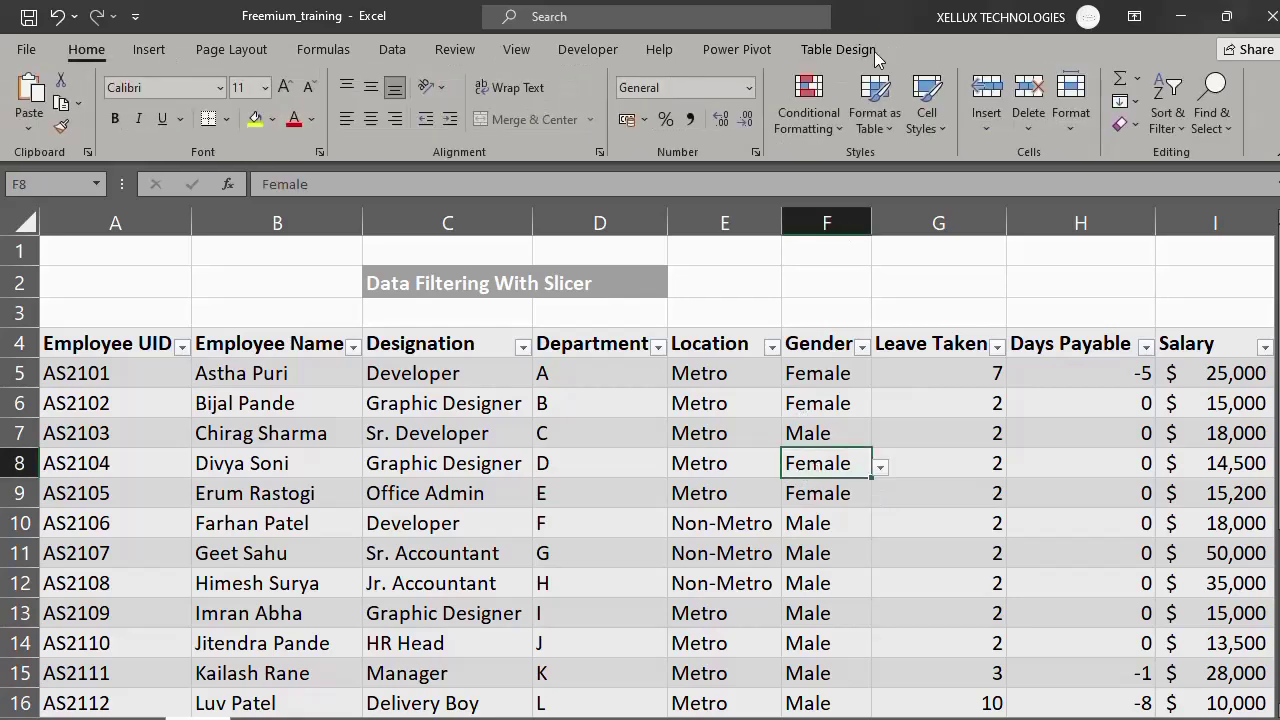
click(840, 49)
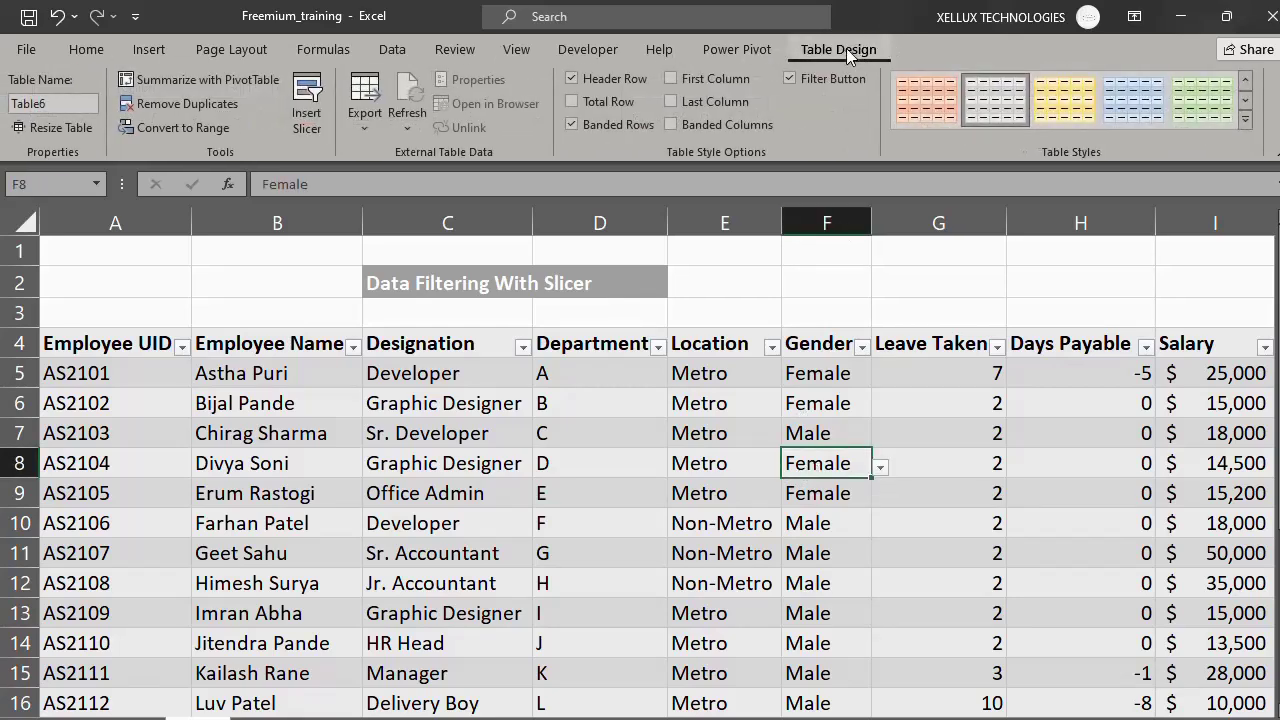
click(302, 122)
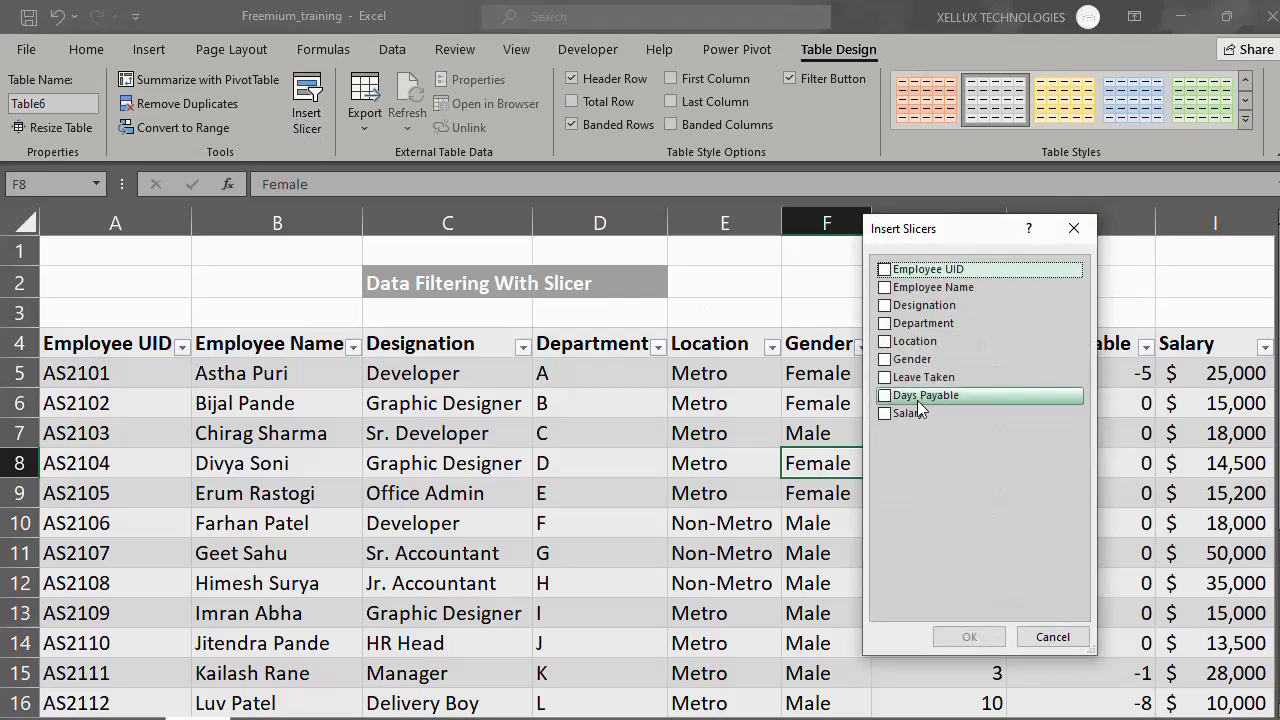
click(900, 359)
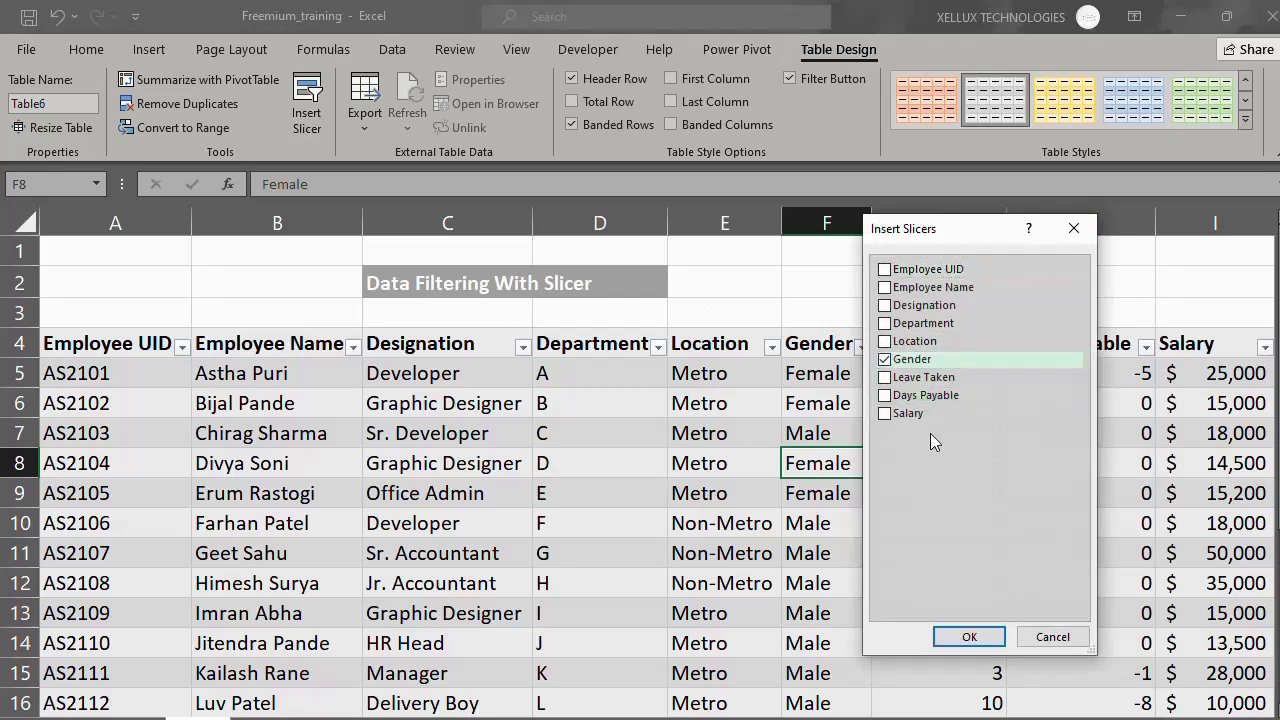
click(972, 638)
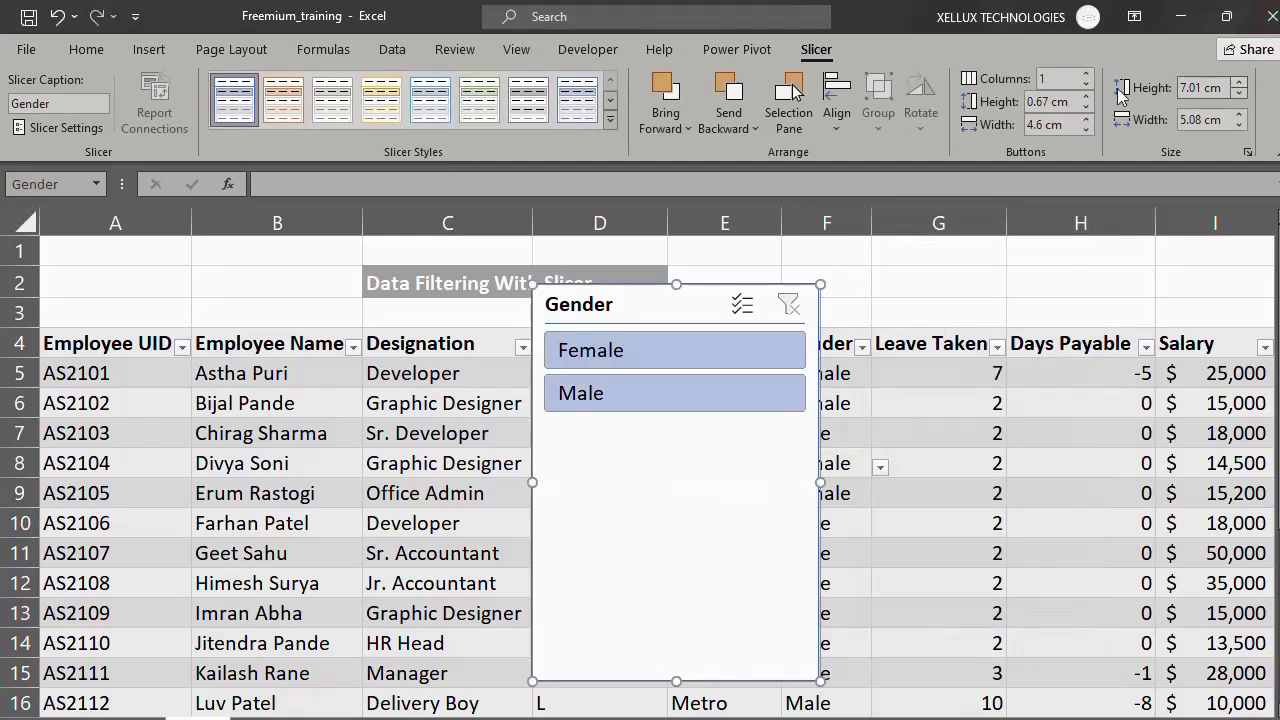
Step: Arrange the Gender slicer's buttons in 2 columns and shorten the slicer to about 2.22 cm high
click(1062, 77)
text(2)
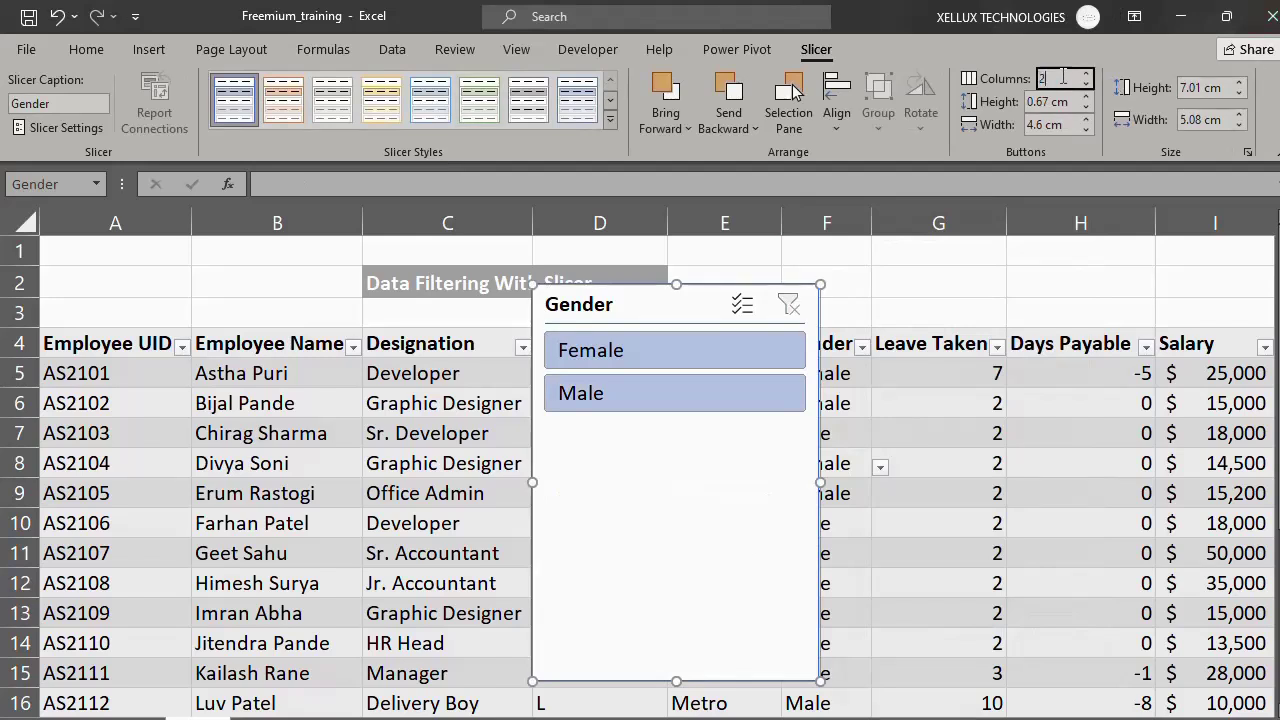
key(Return)
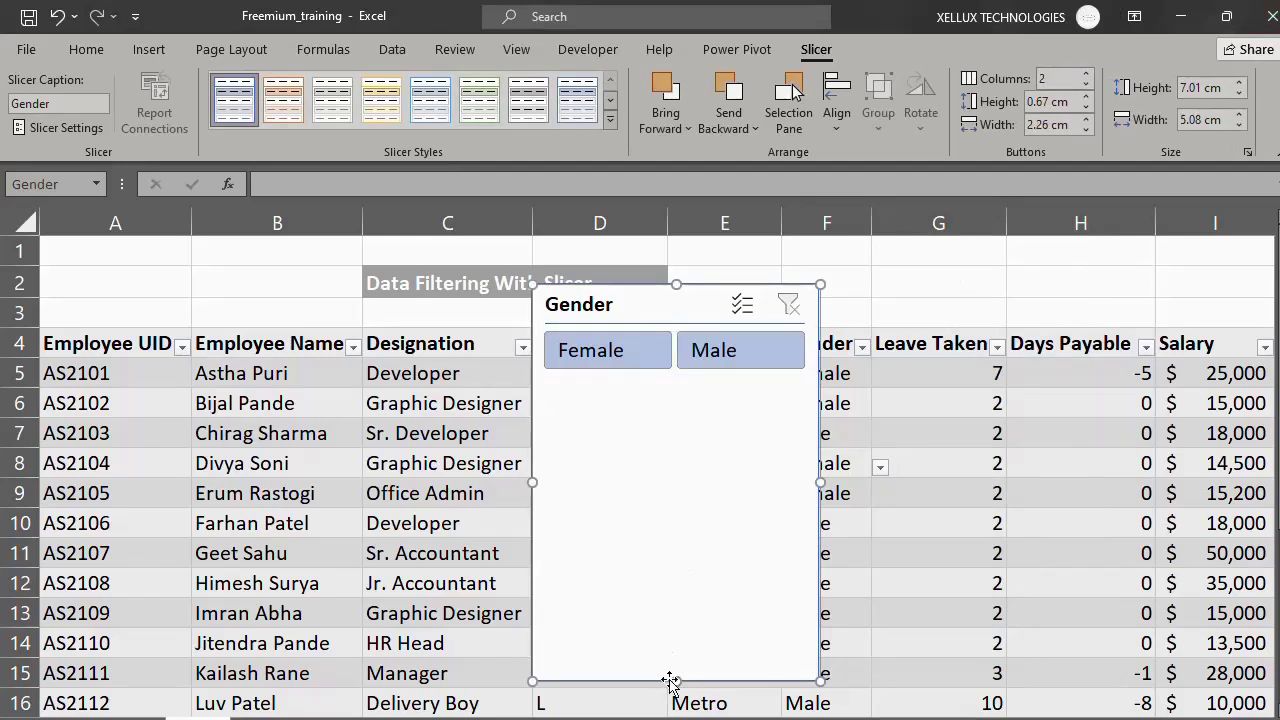
drag(677, 681, 689, 437)
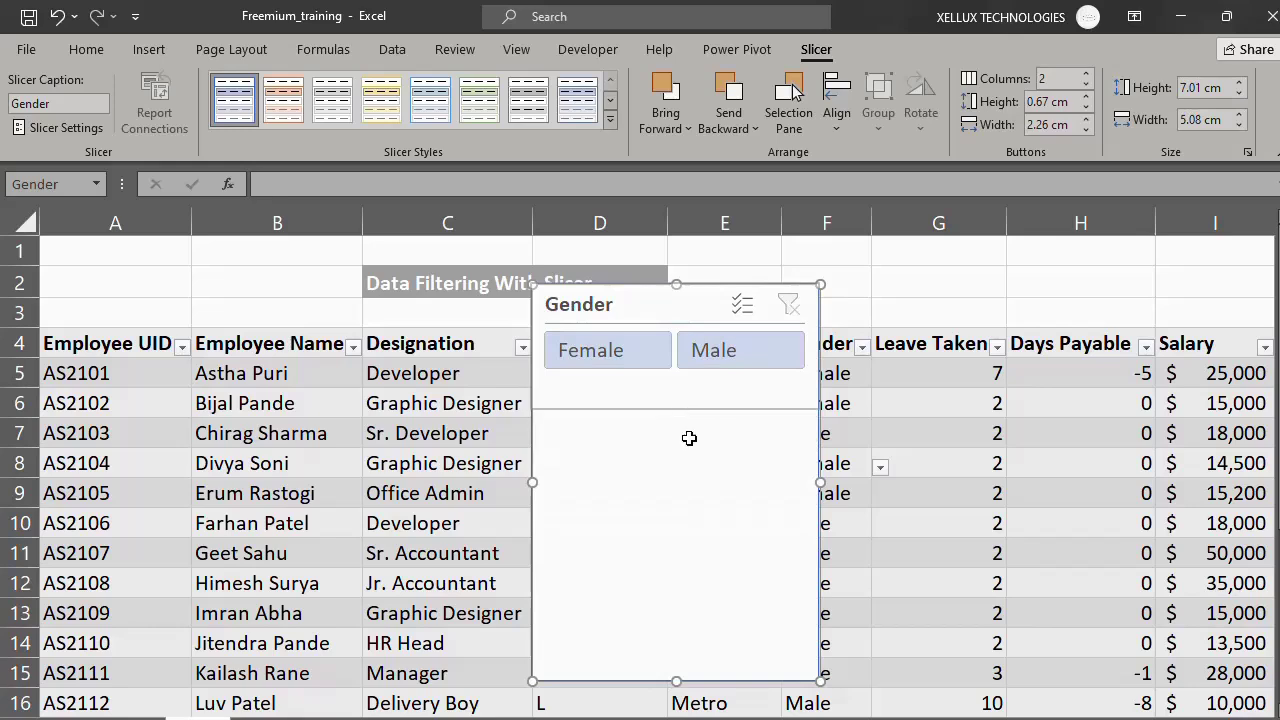
Step: Give the Gender slicer the dark grey slicer style and move it directly below the Designation slicer, starting around cell J13
click(528, 100)
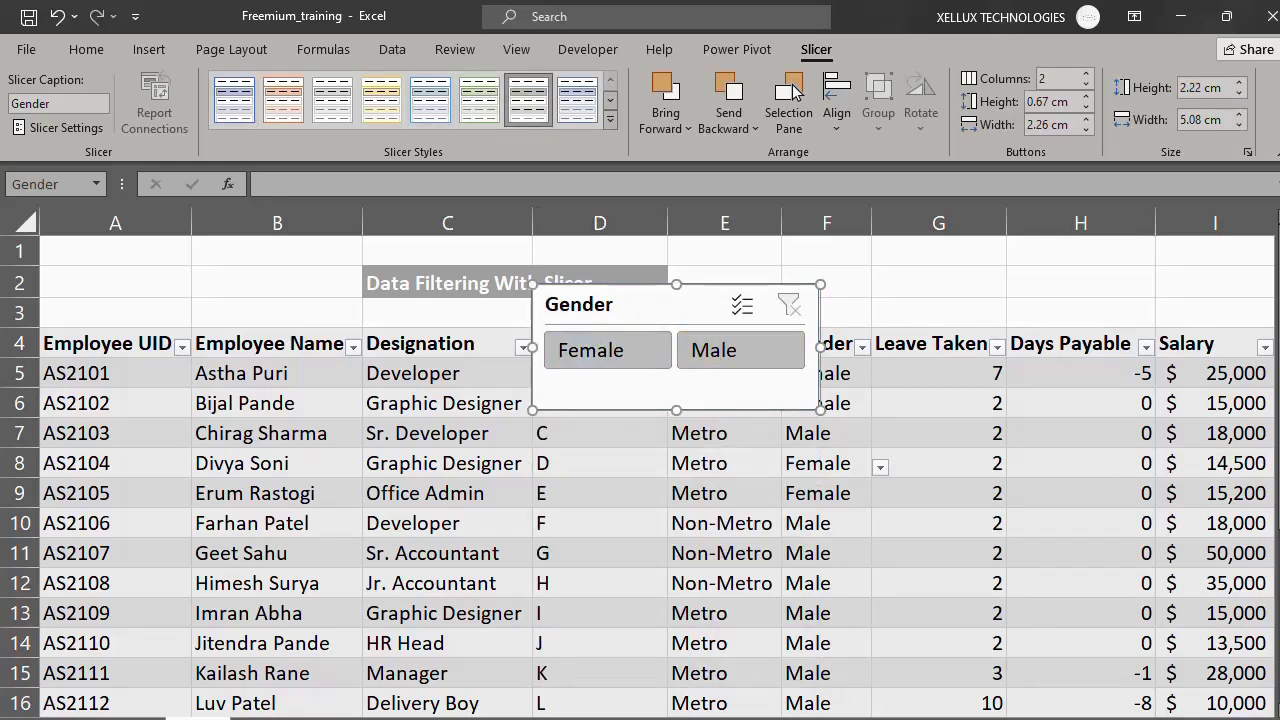
drag(1020, 719, 1041, 719)
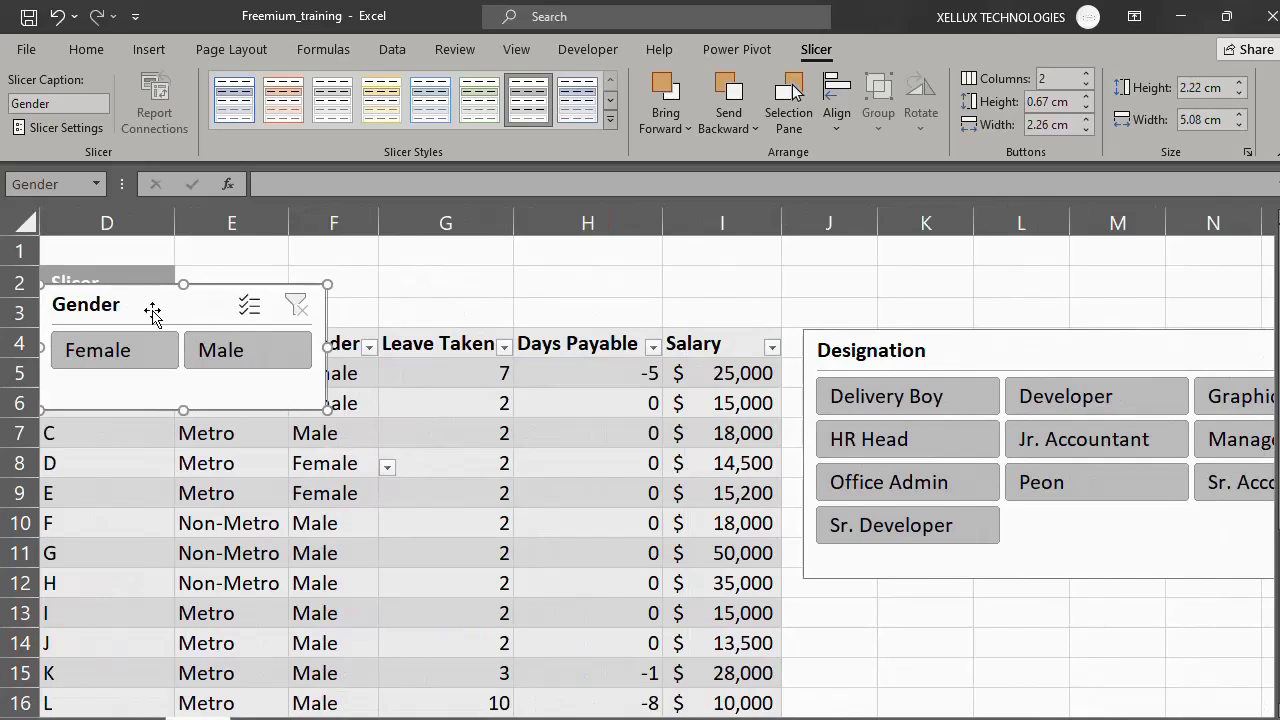
drag(152, 312, 914, 625)
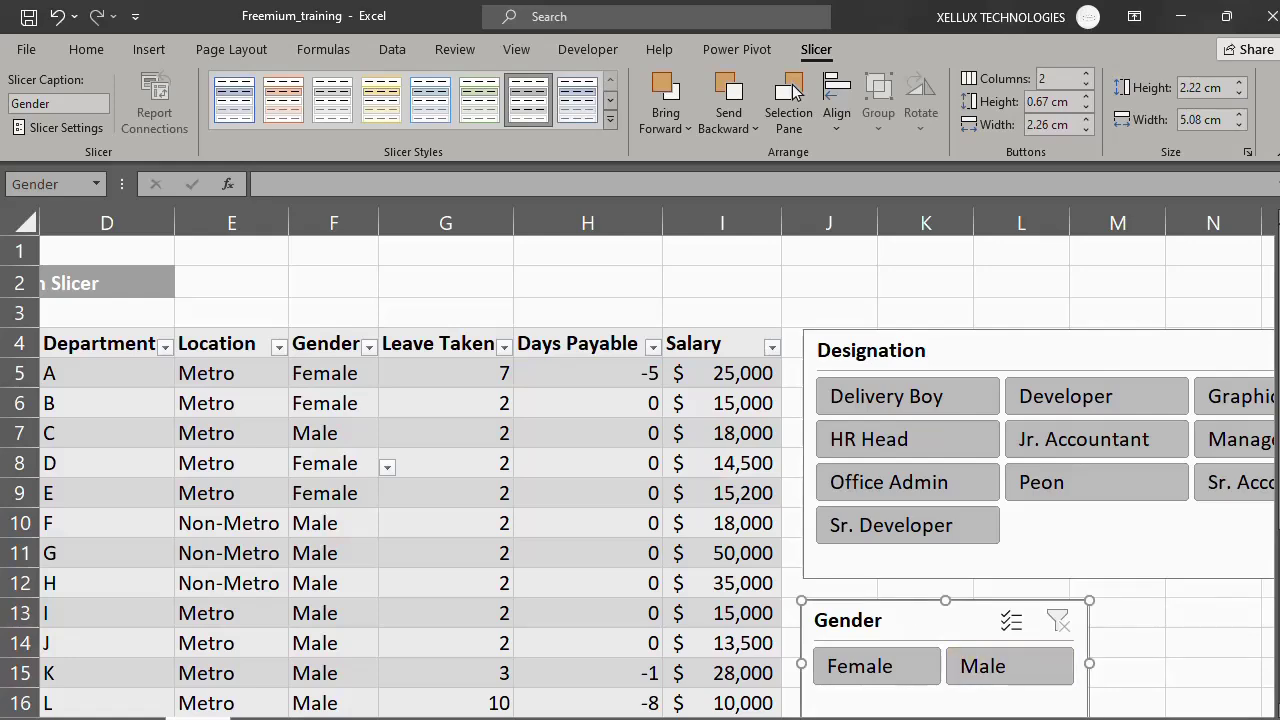
Step: Filter the table with the Designation slicer by Delivery Boy, HR Head, Office Admin and Sr. Developer, one at a time
scroll(640, 463, down, 4)
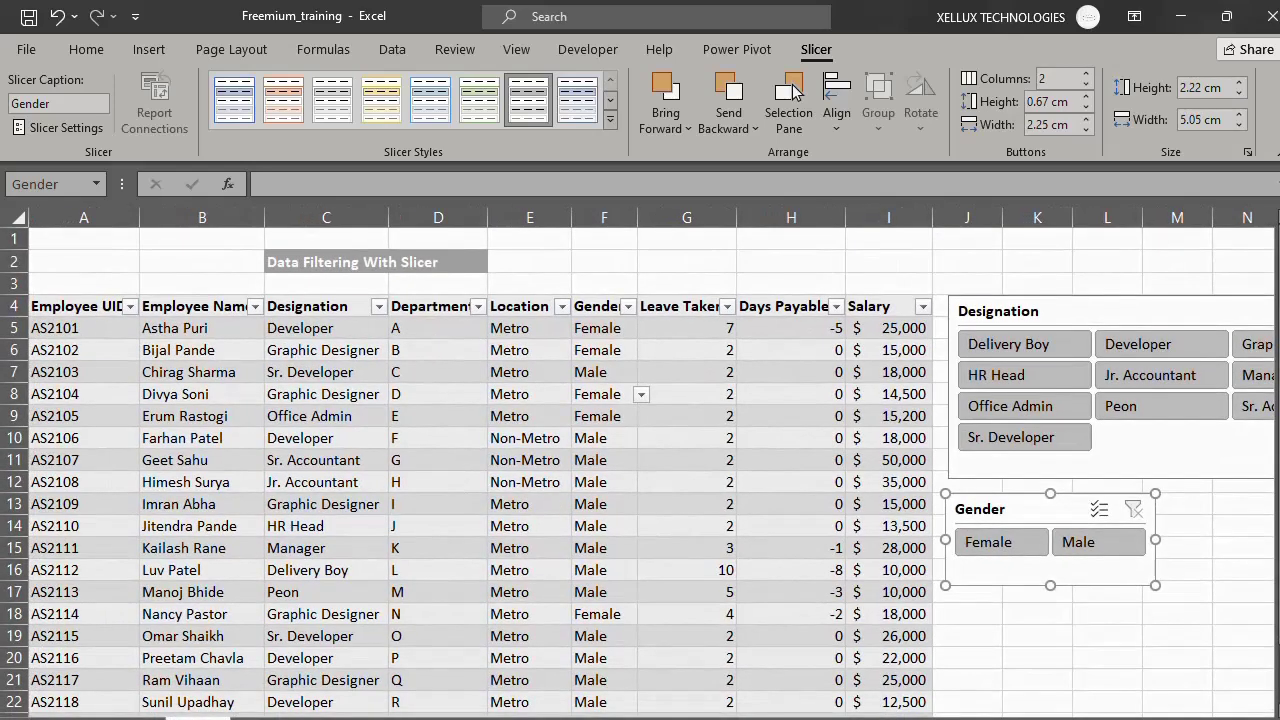
scroll(640, 463, down, 1)
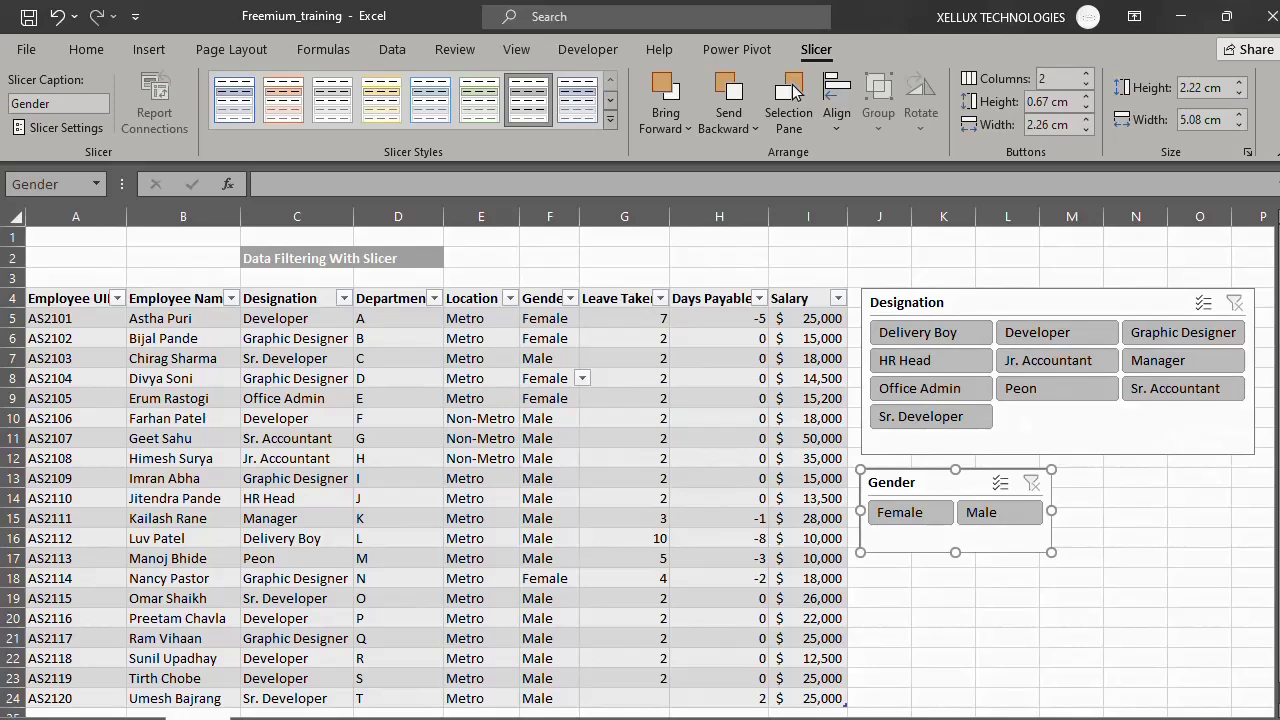
click(913, 338)
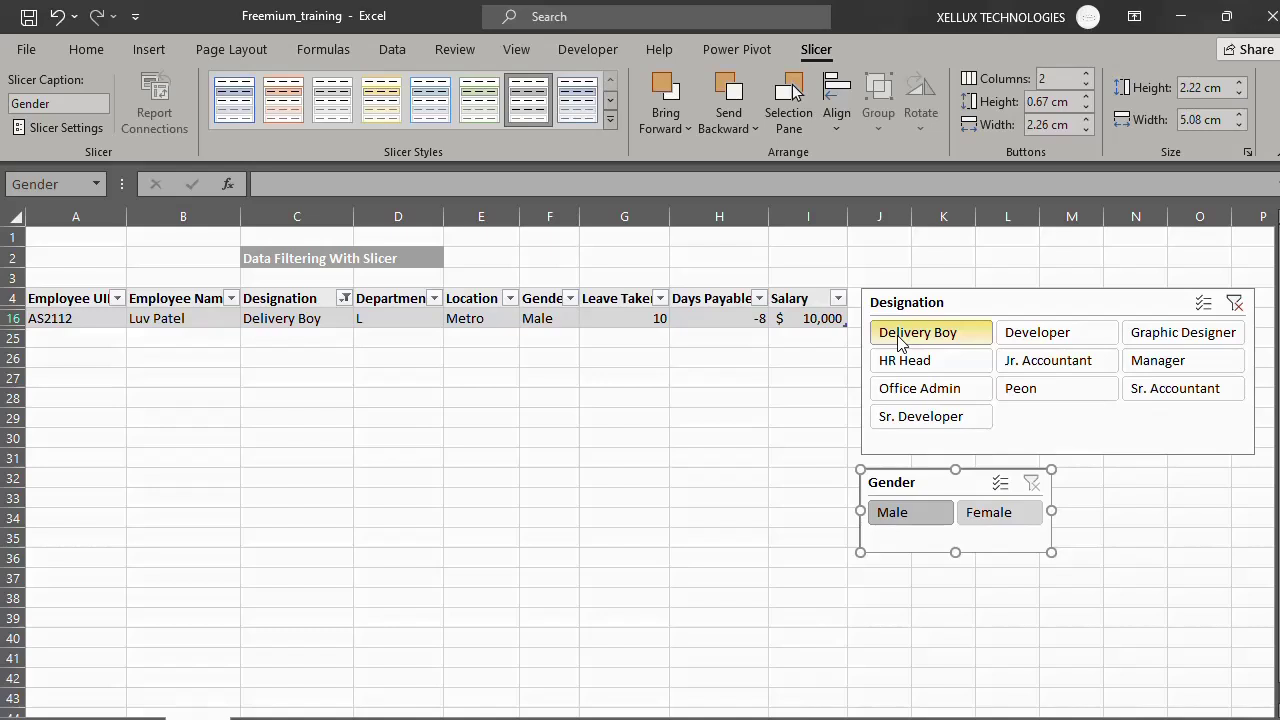
click(905, 362)
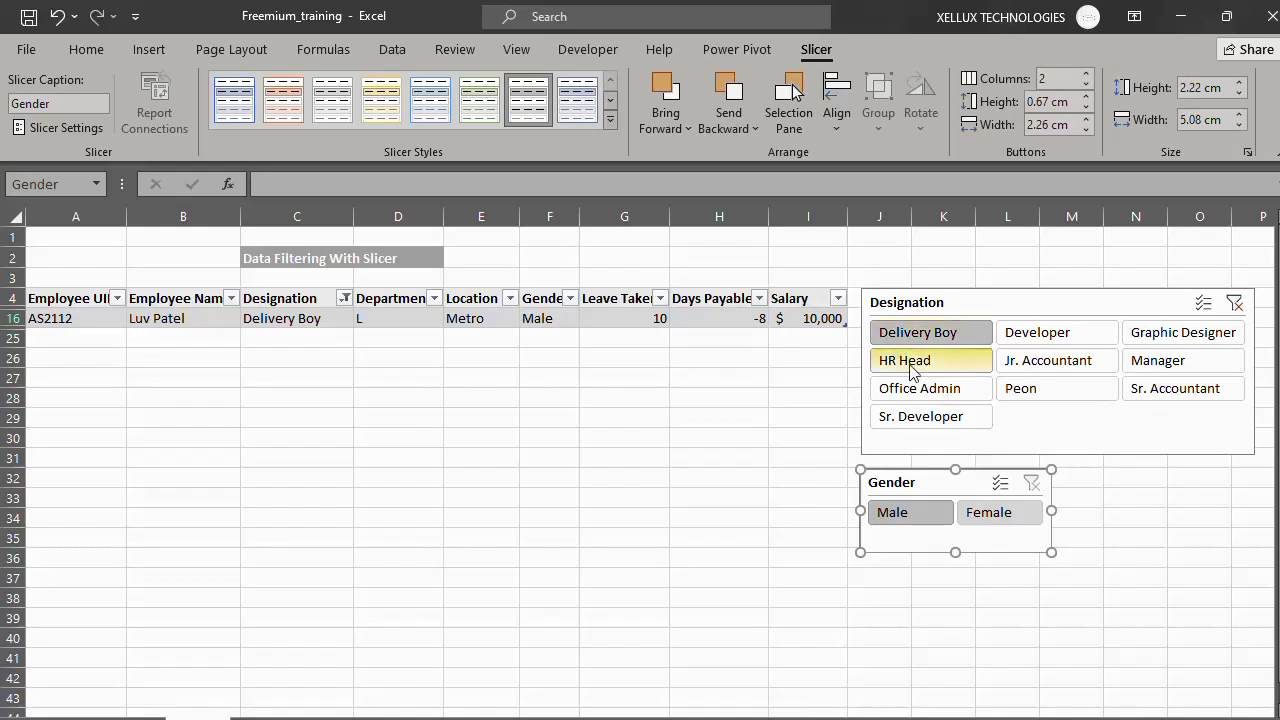
click(923, 389)
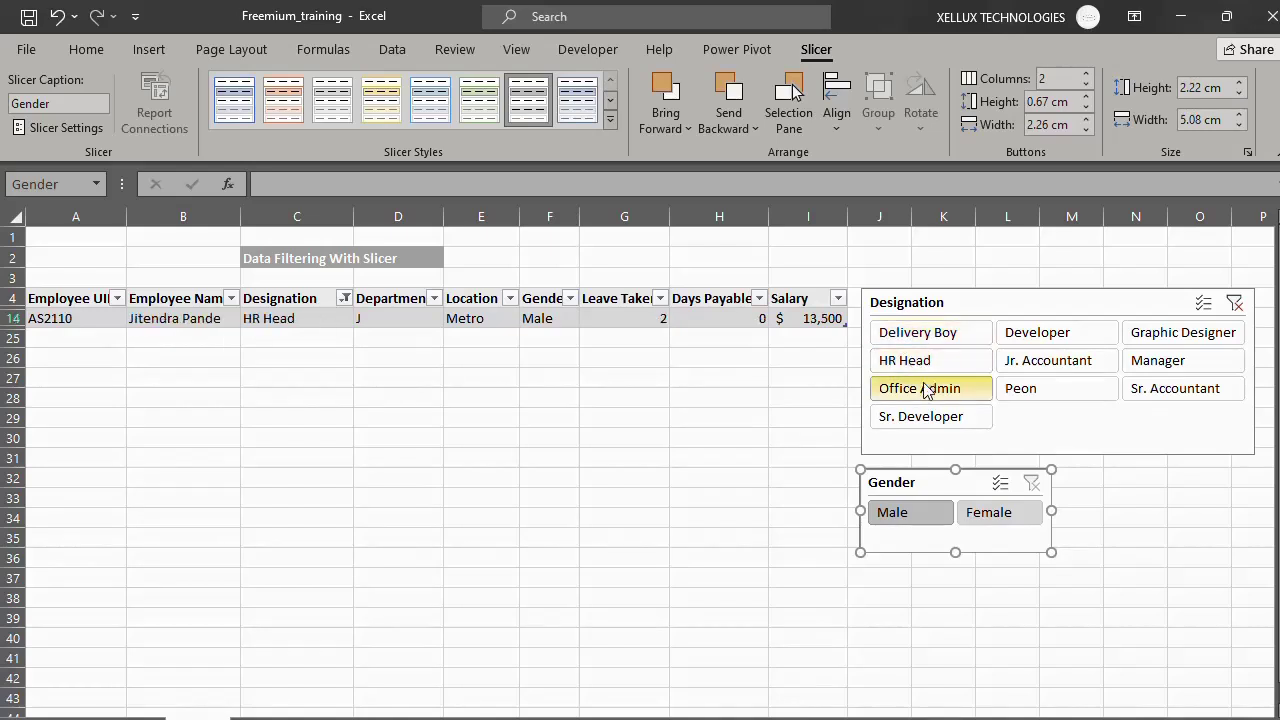
click(941, 418)
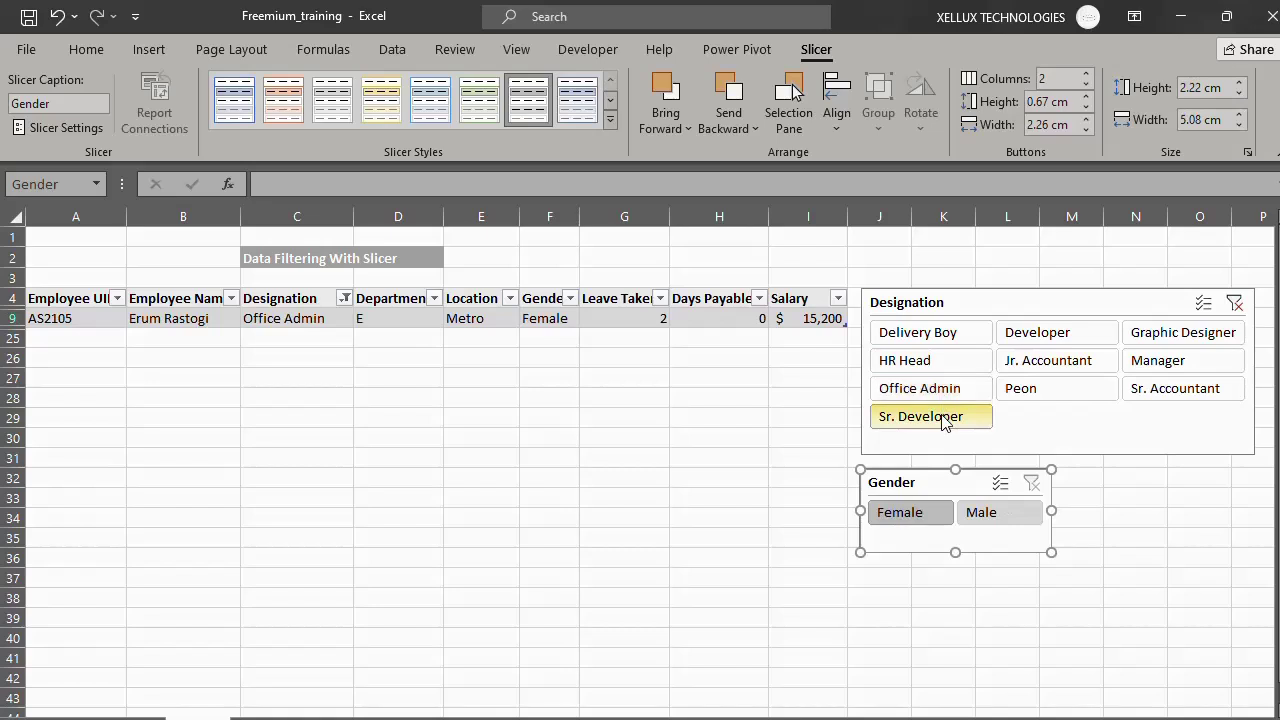
Step: Filter the table by the designations Developer, Jr. Accountant, Peon, Graphic Designer, Manager and Sr. Accountant, one at a time
click(1035, 336)
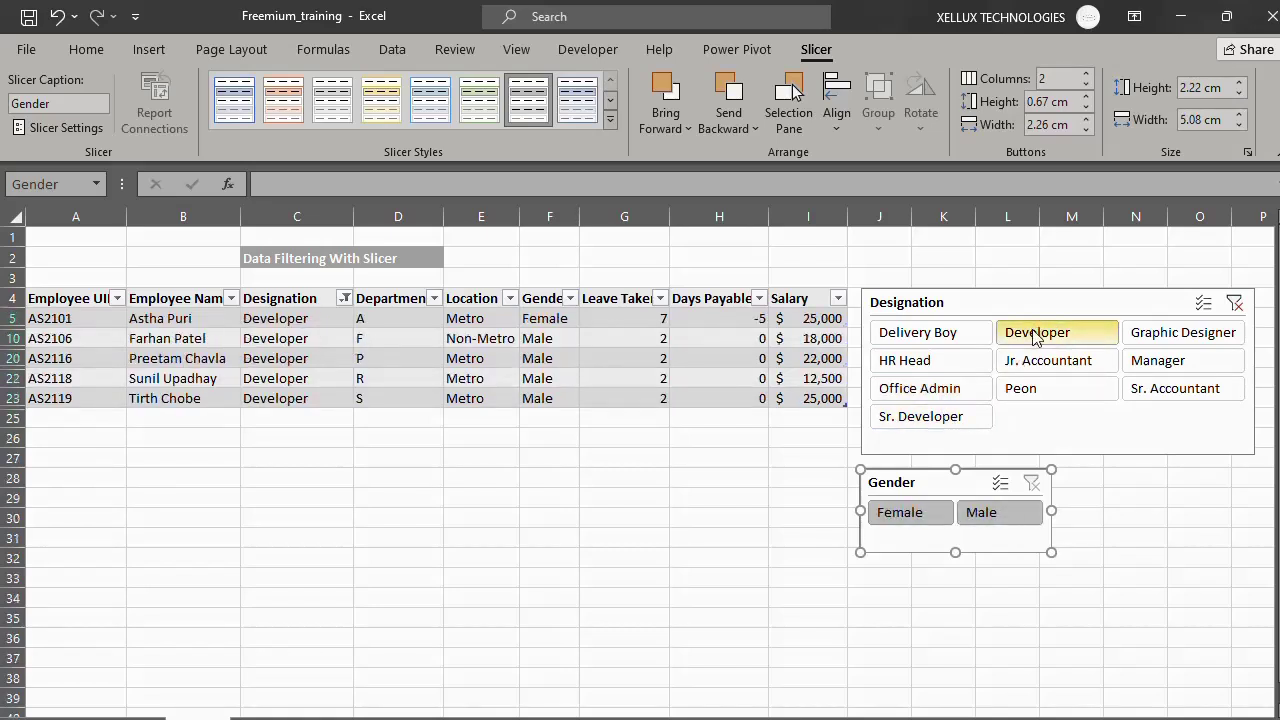
click(1032, 362)
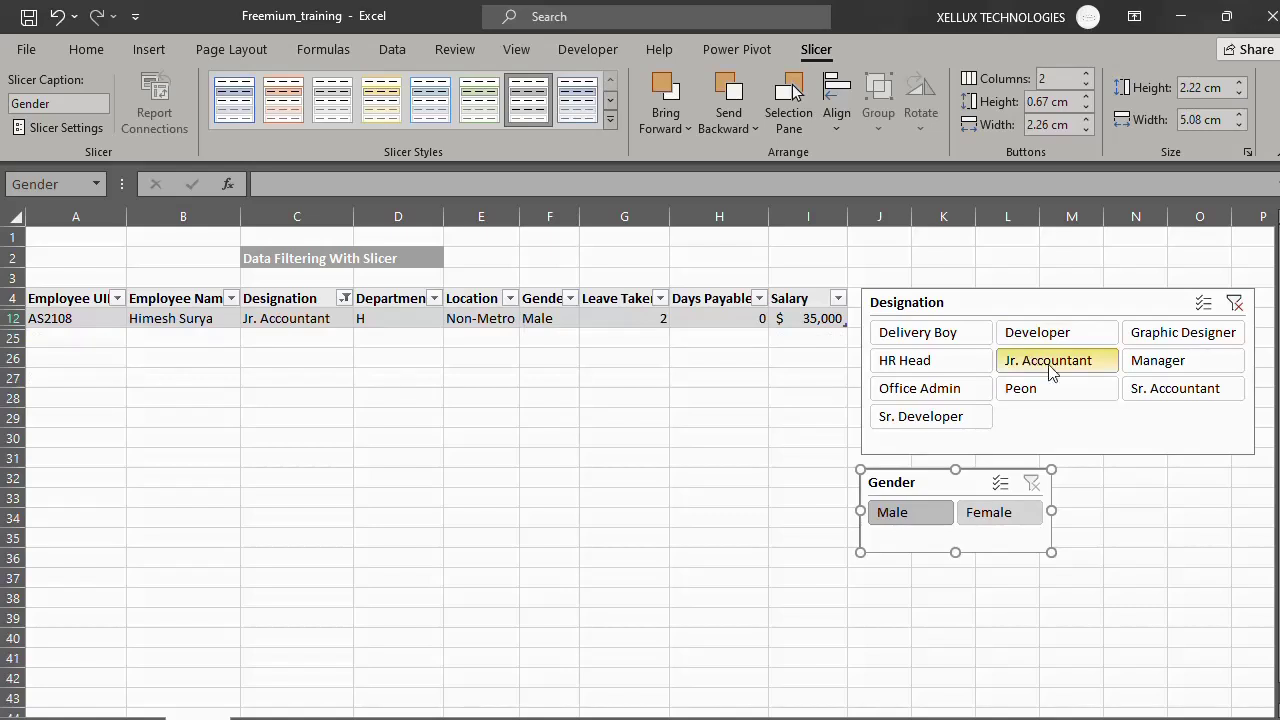
click(1050, 388)
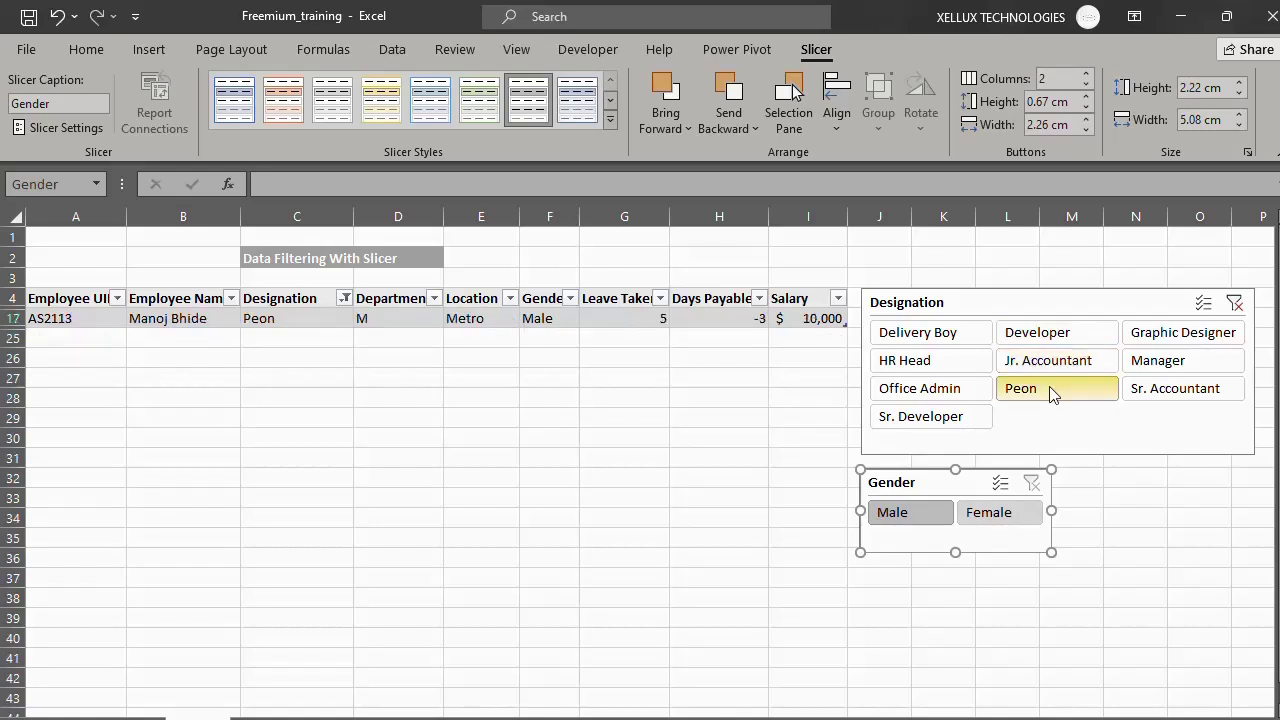
click(1143, 338)
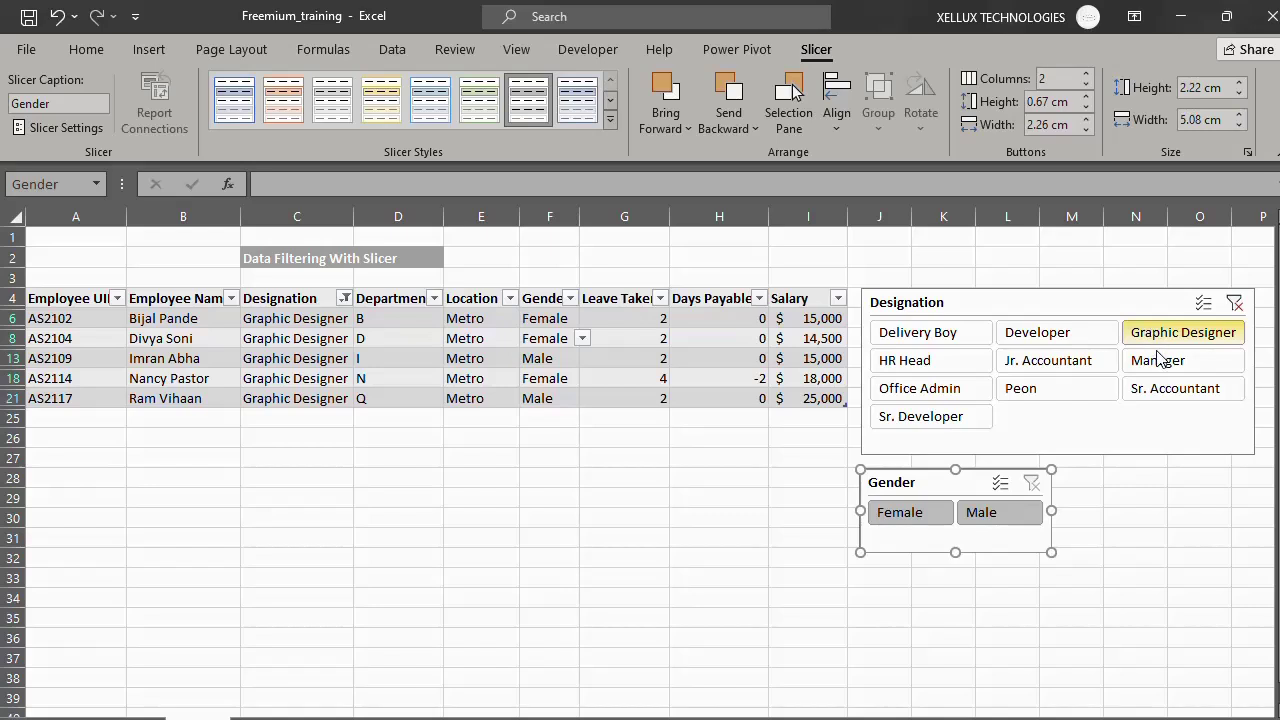
click(1158, 362)
click(1172, 389)
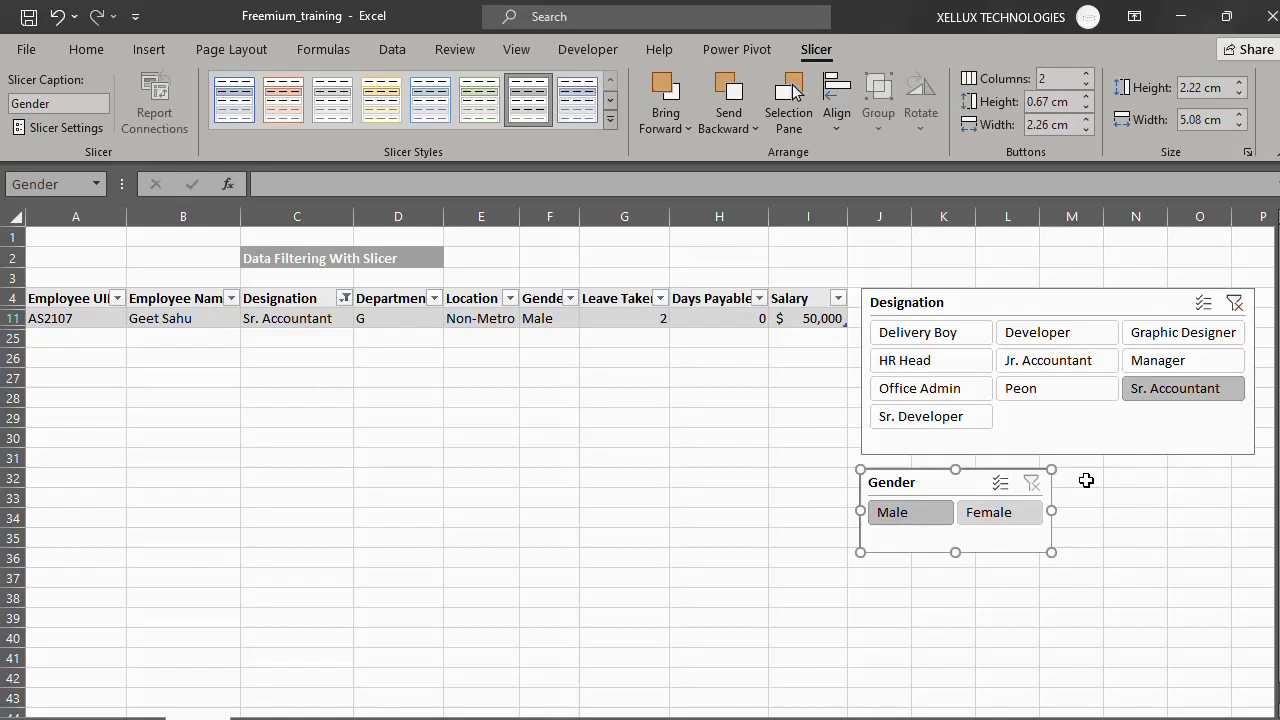
Step: Clear the Designation filter and filter the table with the Gender slicer, first by Male and finally by Female
click(1235, 303)
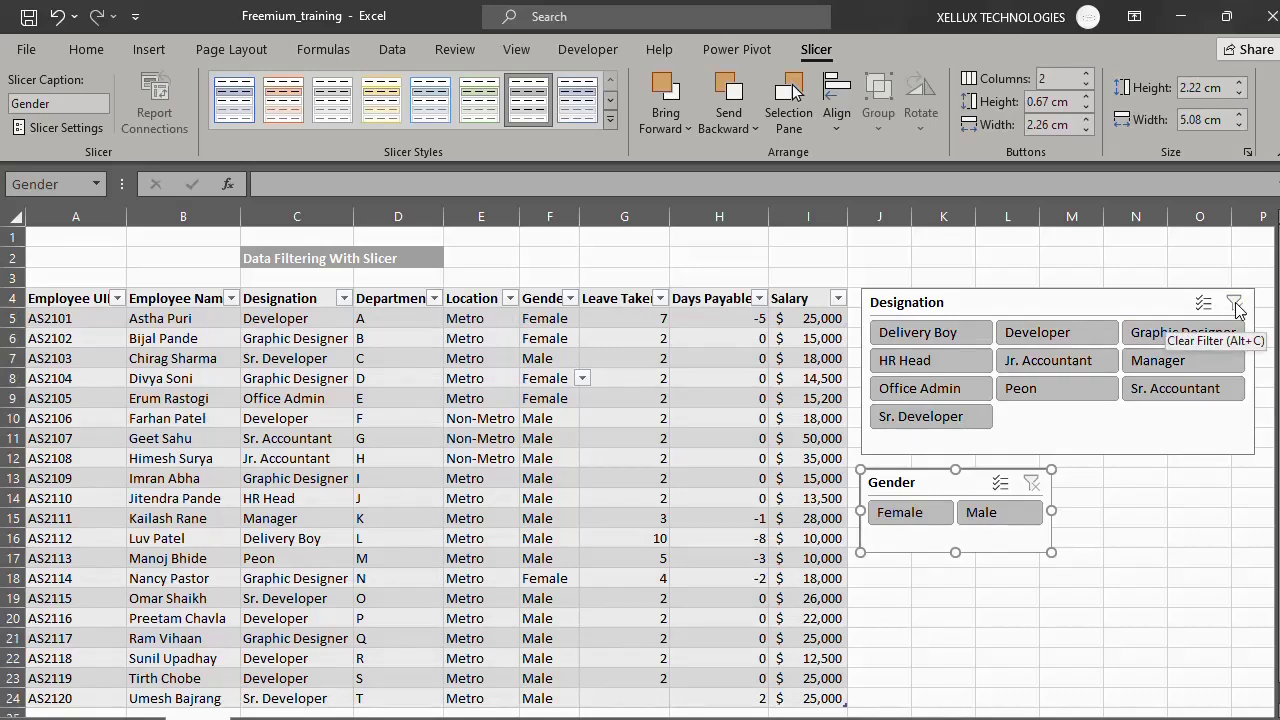
click(985, 513)
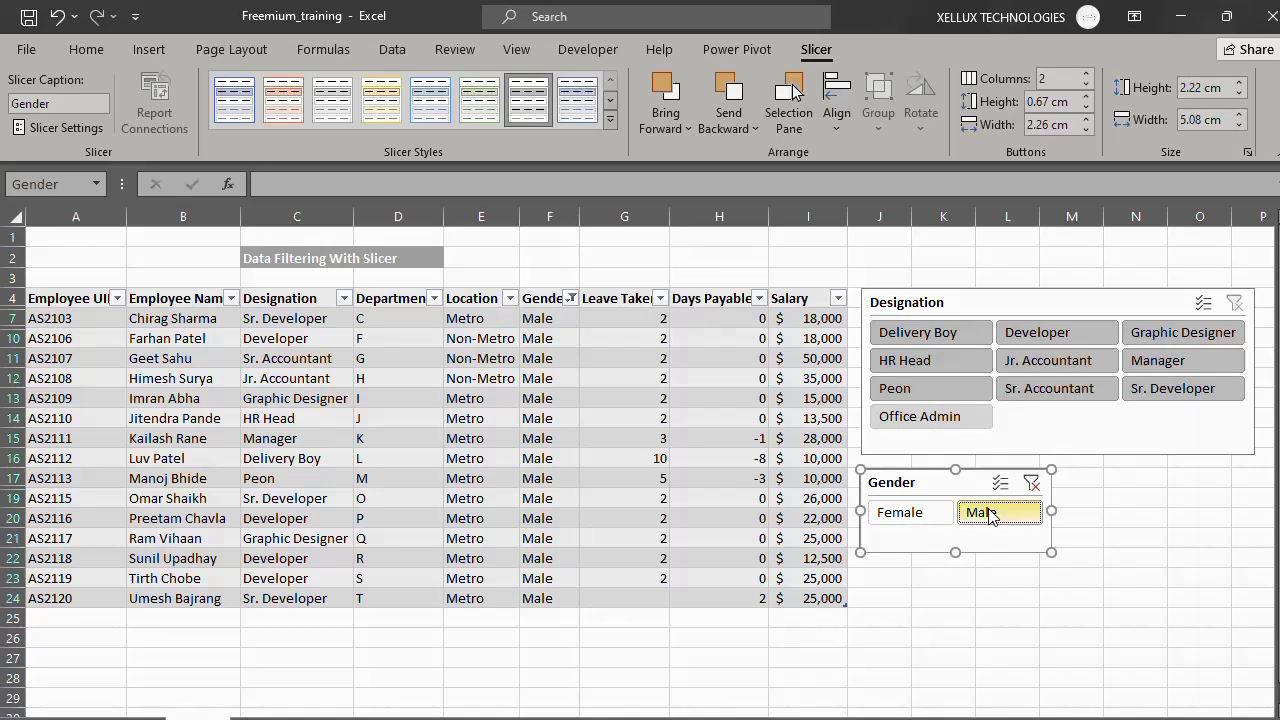
click(924, 516)
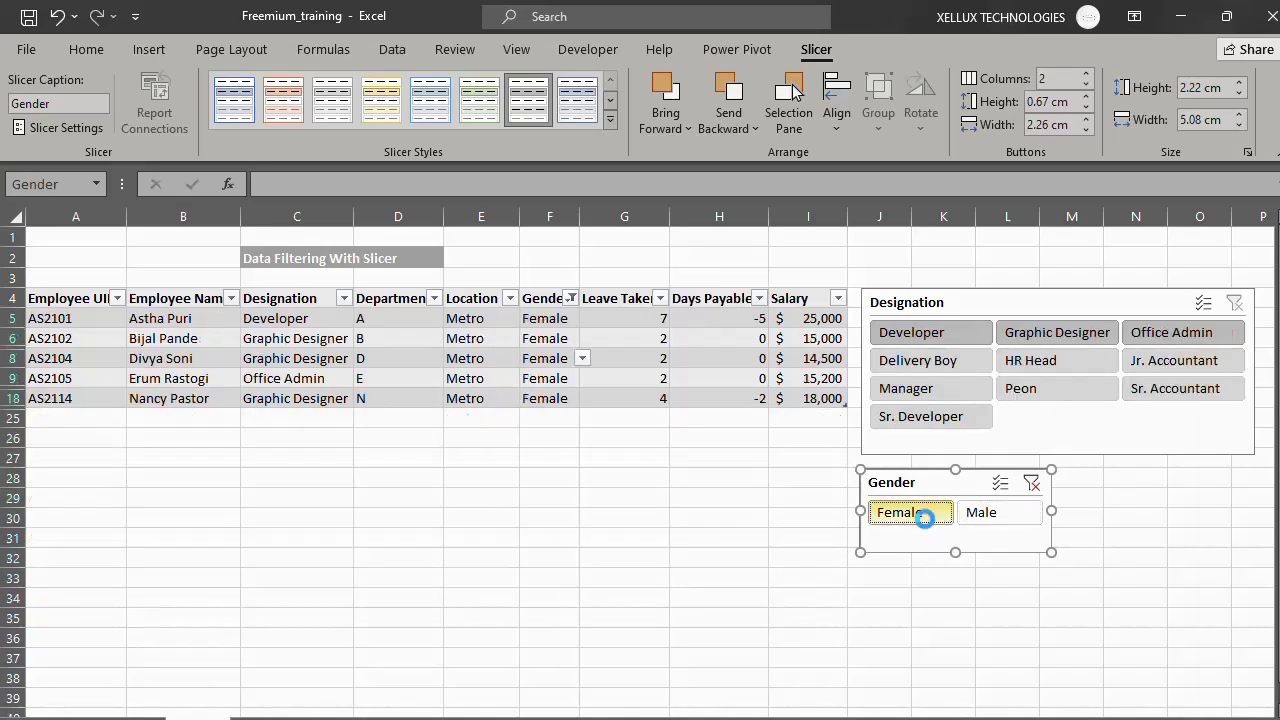